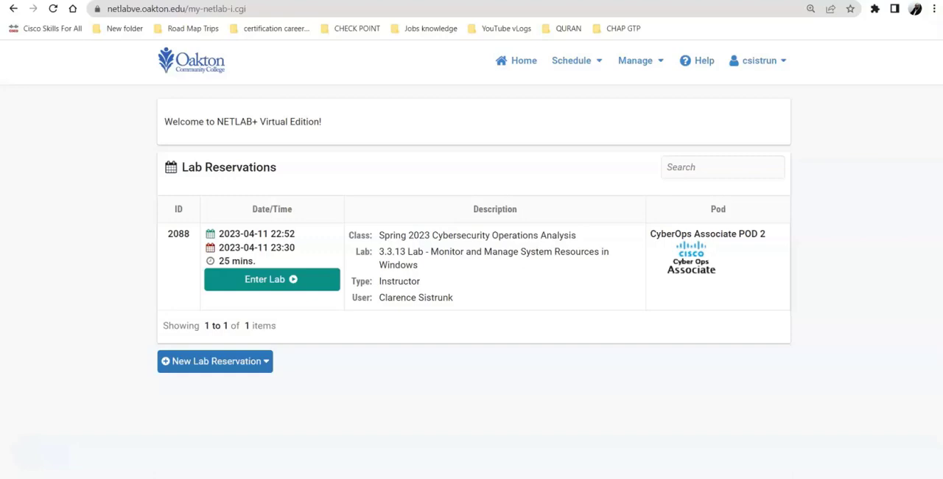
# Enter the reserved 3.3.13 lab, glance at its instruction document and check the status of the lab devices
pyautogui.click(269, 281)
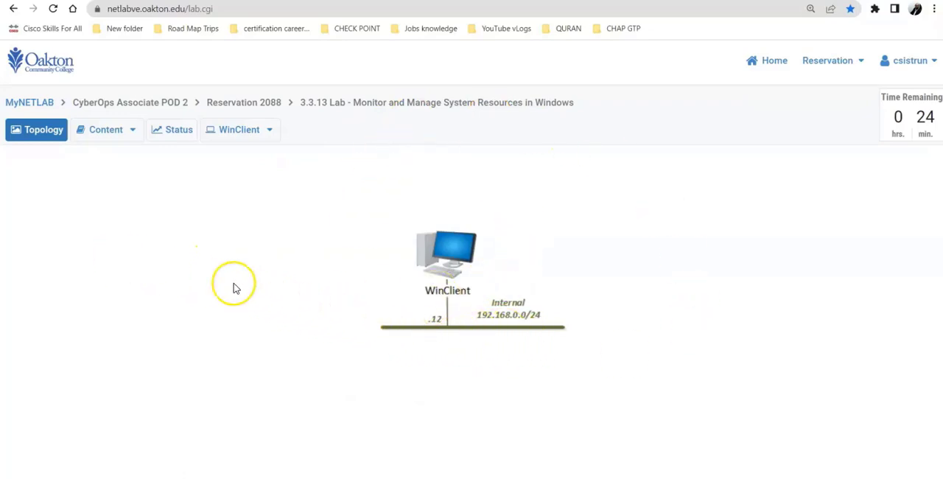
pyautogui.click(100, 137)
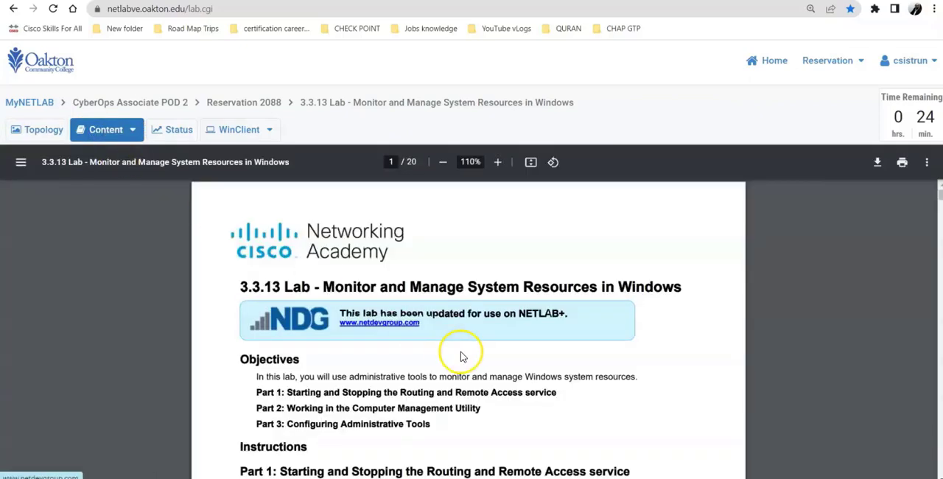
pyautogui.click(175, 133)
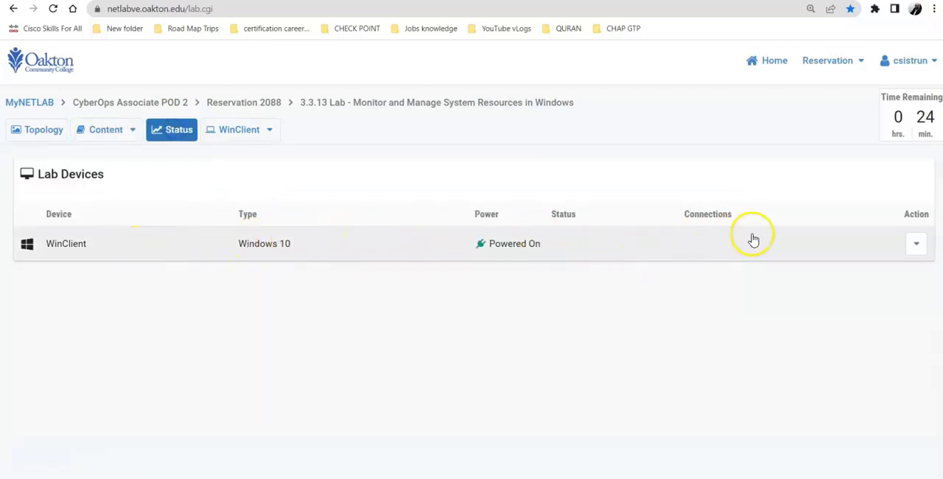
# Read the lab objectives and the Part 1 instructions on starting and stopping the Routing and Remote Access service
pyautogui.click(96, 138)
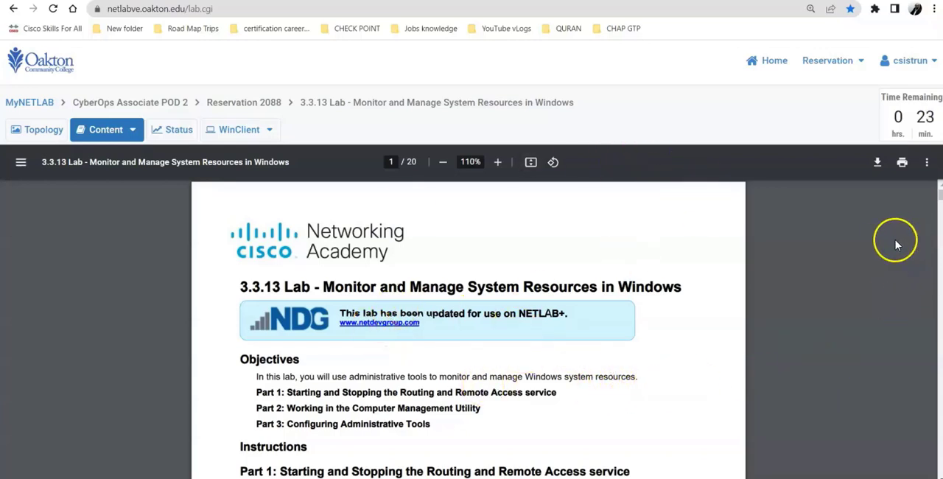
pyautogui.scroll(-9, 657, 329)
pyautogui.scroll(9, 658, 332)
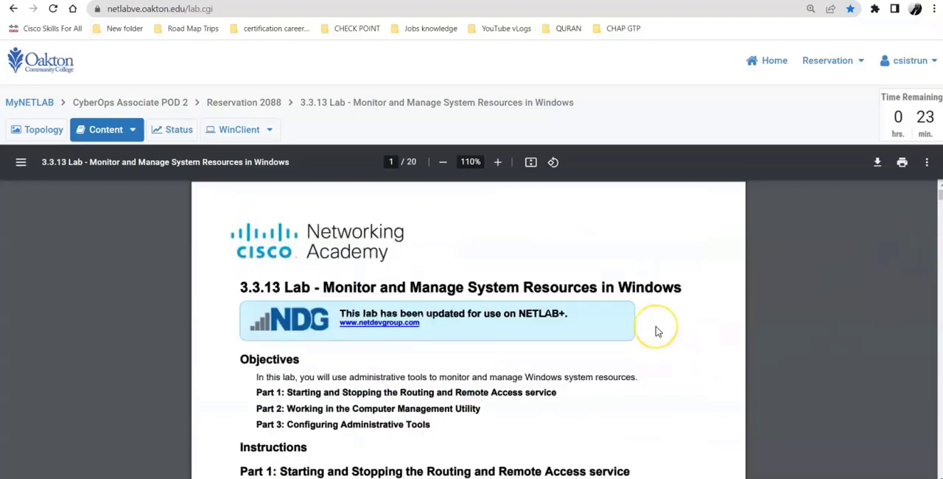
pyautogui.scroll(-3, 658, 331)
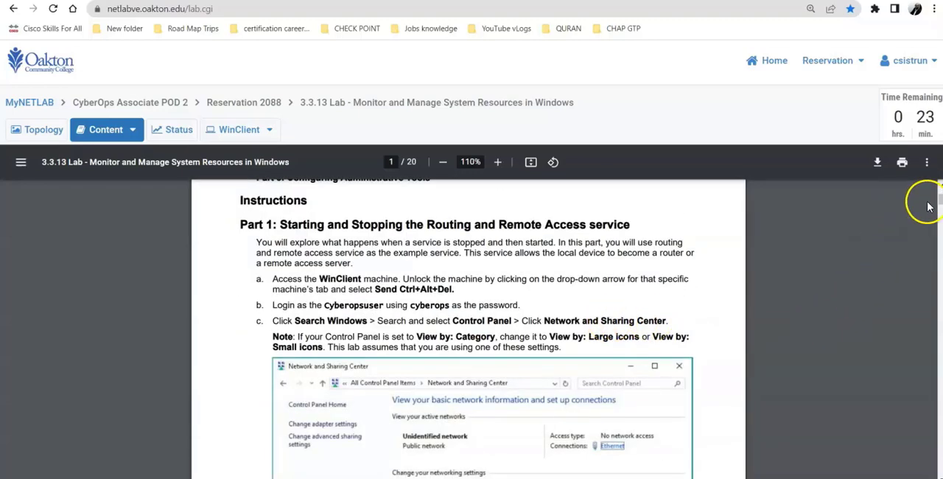
pyautogui.moveTo(939, 199); pyautogui.dragTo(935, 199)
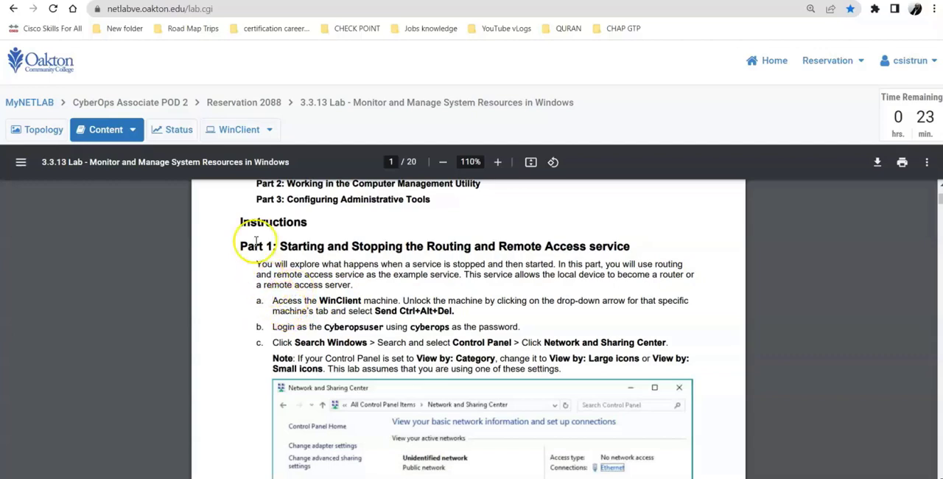
# Unlock the WinClient machine and sign in as Administrator with the account password
pyautogui.click(246, 130)
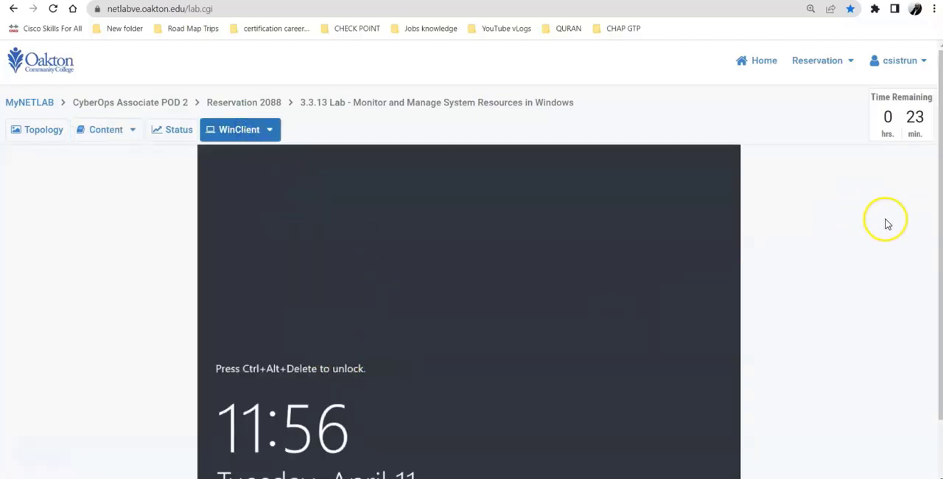
pyautogui.moveTo(942, 214); pyautogui.dragTo(923, 308)
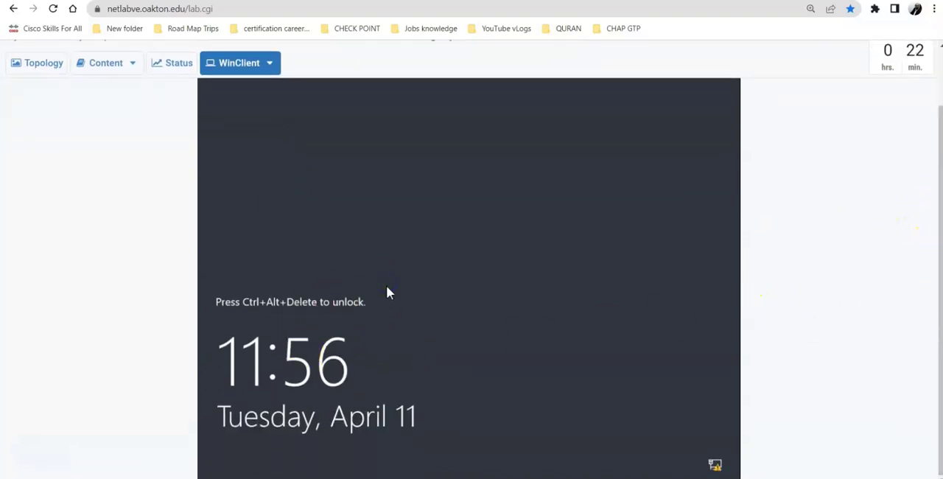
pyautogui.click(269, 63)
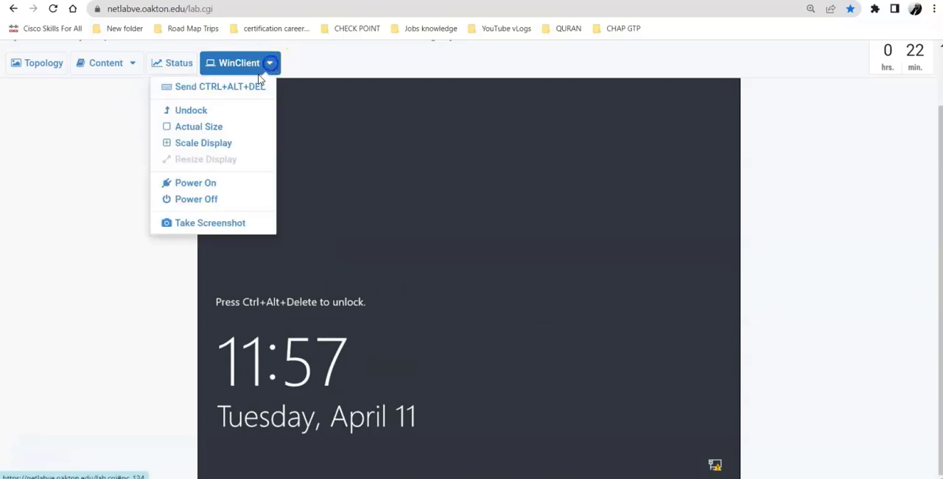
pyautogui.click(212, 90)
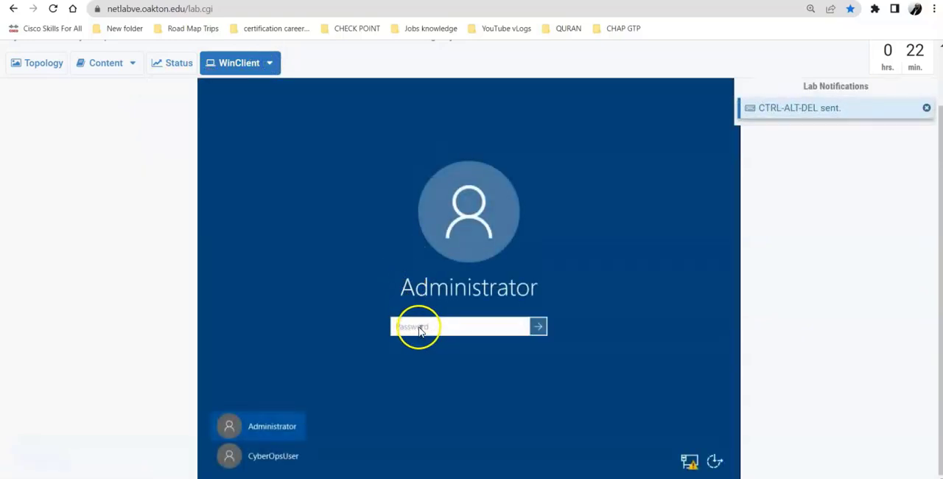
pyautogui.click(418, 328)
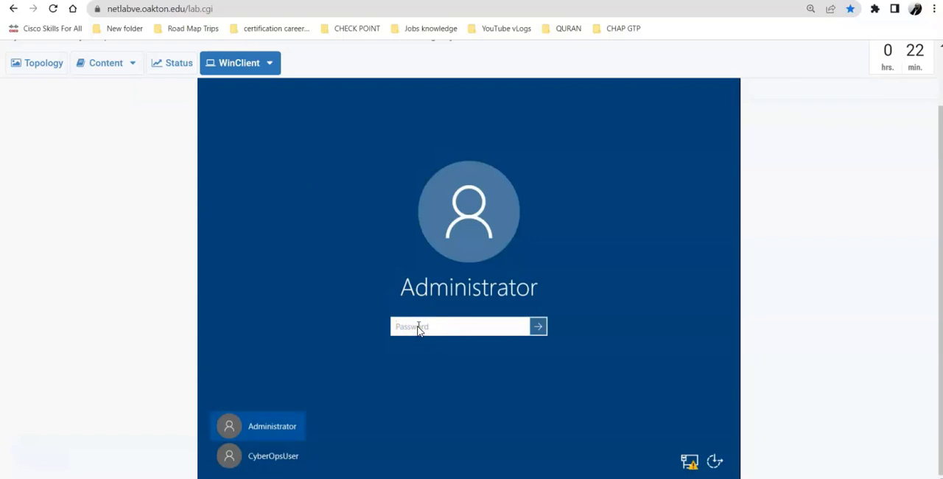
pyautogui.write('••••••••')
pyautogui.press('Return')
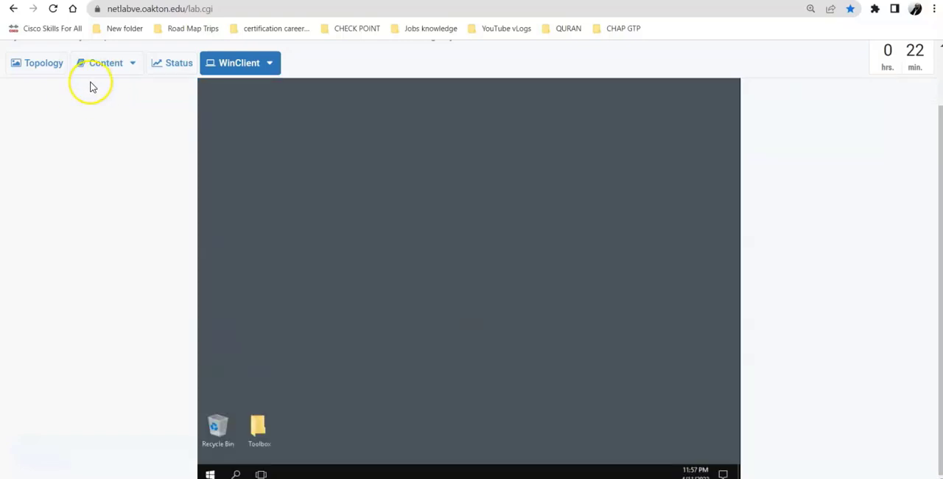
# Consult instruction c of Part 1, then search Windows on WinClient for "con" and open Control Panel
pyautogui.click(100, 73)
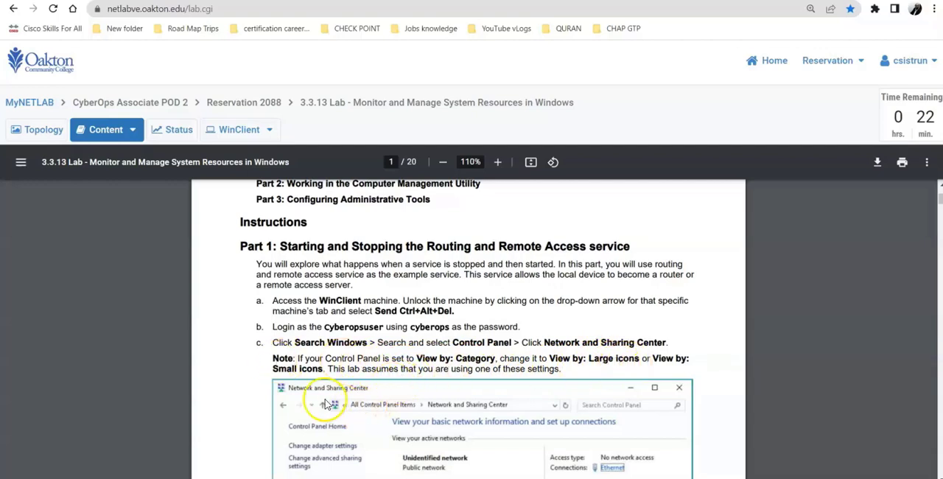
pyautogui.click(244, 133)
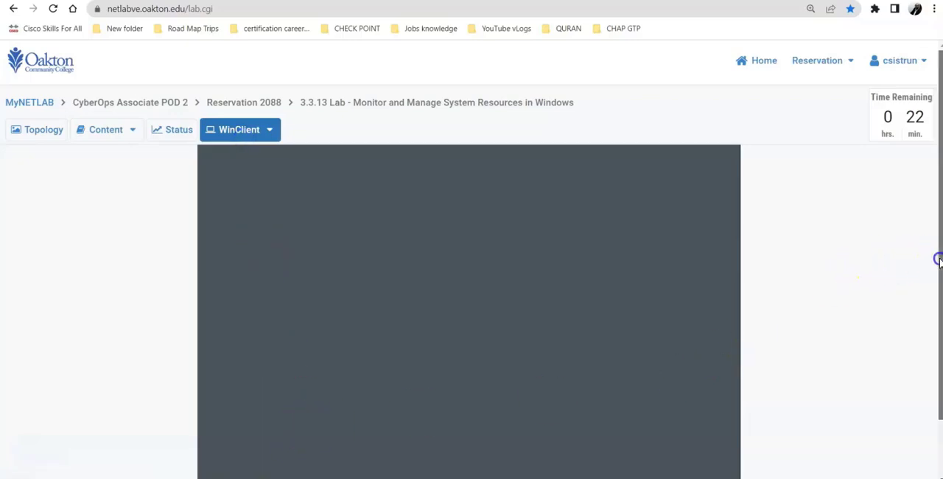
pyautogui.moveTo(939, 259); pyautogui.dragTo(933, 328)
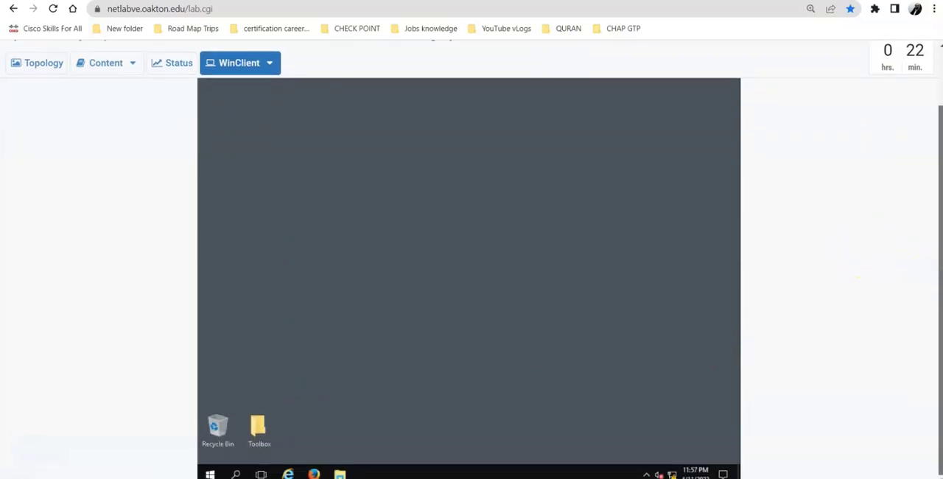
pyautogui.click(236, 475)
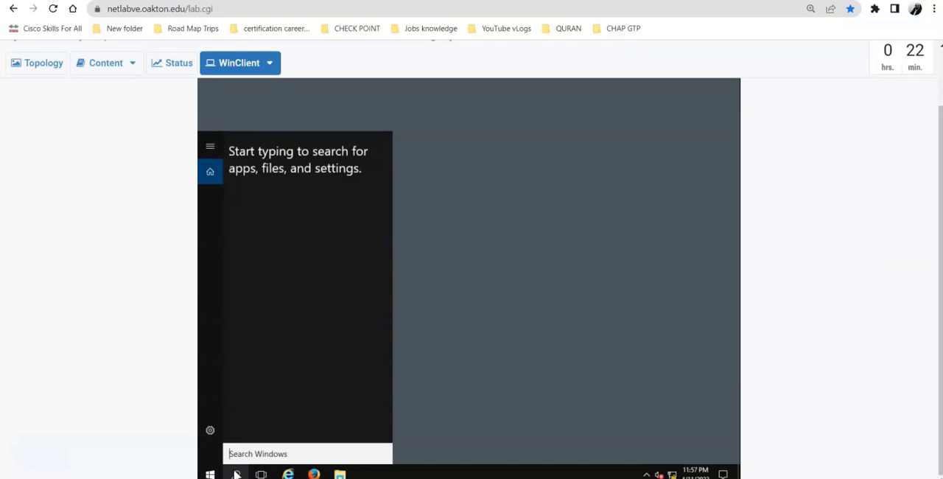
pyautogui.write('con')
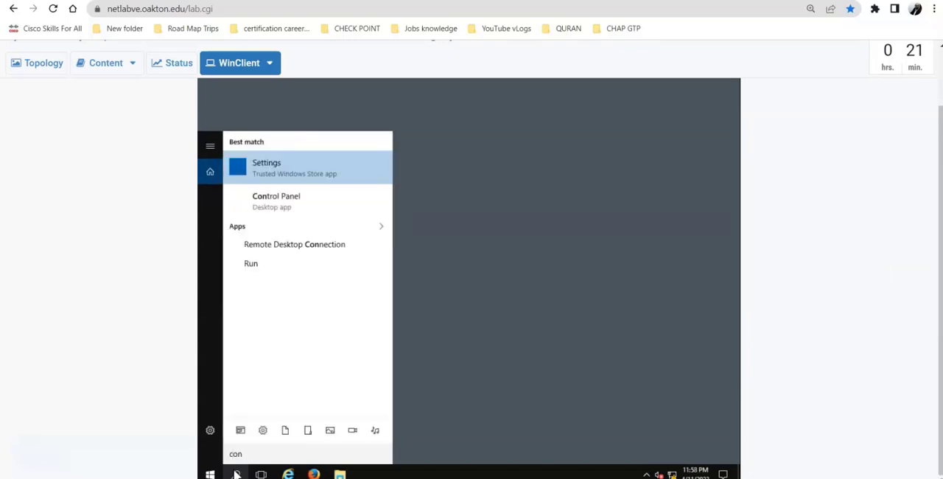
pyautogui.click(260, 198)
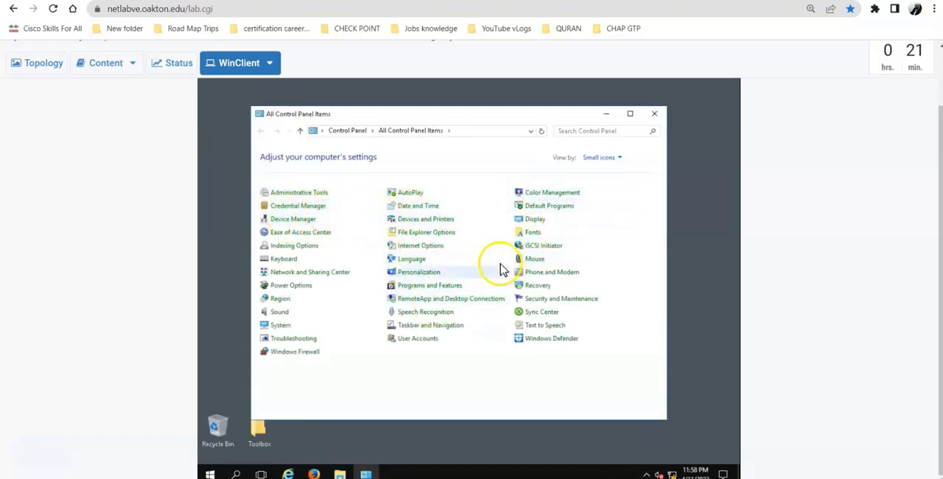
# Set the Control Panel view to Large icons and maximize its window
pyautogui.click(619, 158)
pyautogui.click(614, 186)
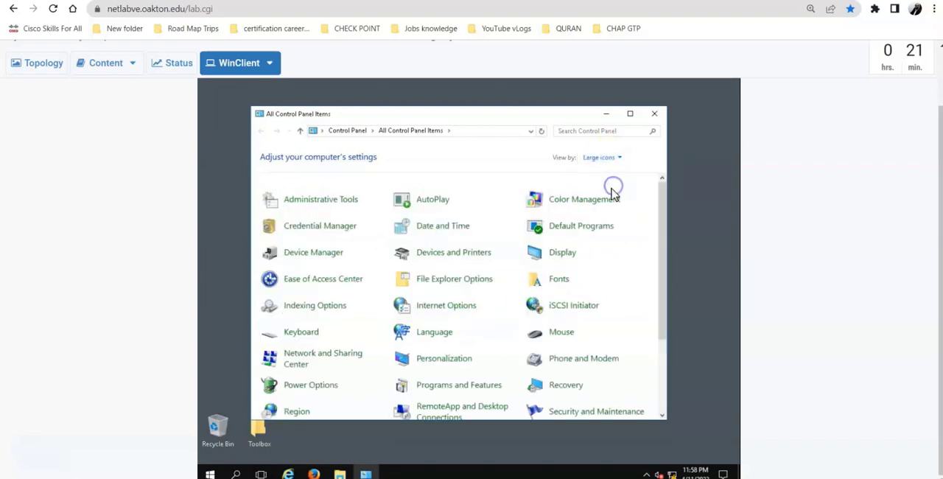
pyautogui.click(631, 113)
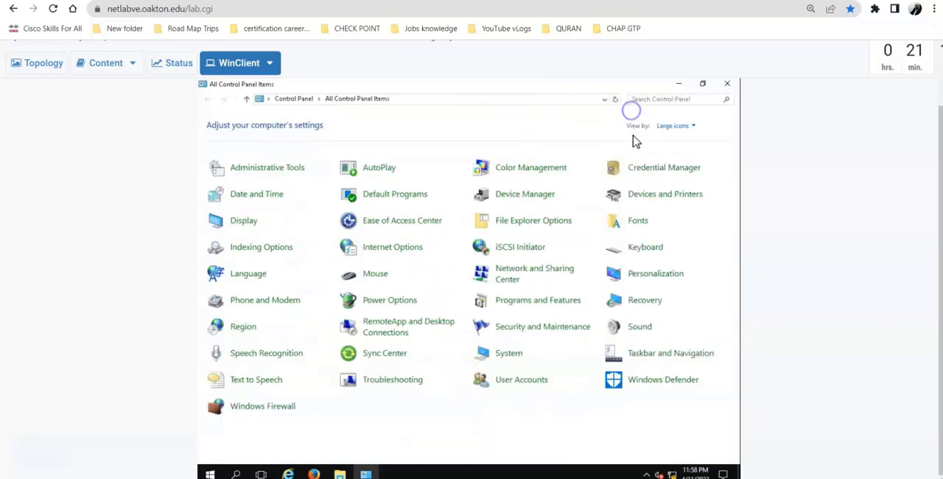
# Switch the Control Panel view to Category and then to Small icons
pyautogui.click(674, 127)
pyautogui.click(680, 139)
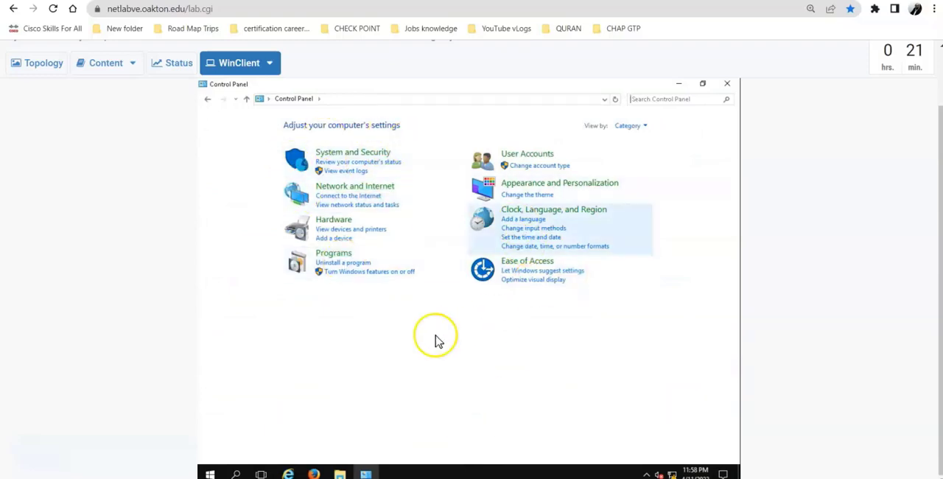
pyautogui.click(626, 126)
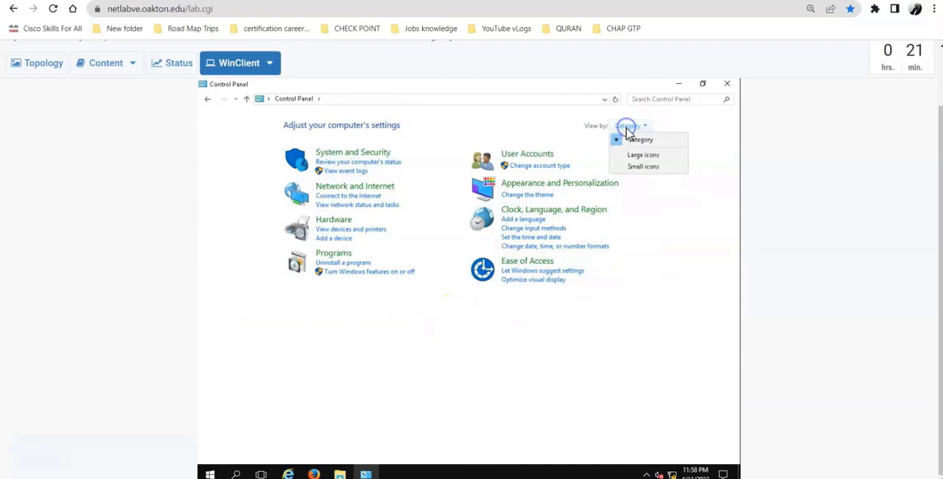
pyautogui.click(636, 168)
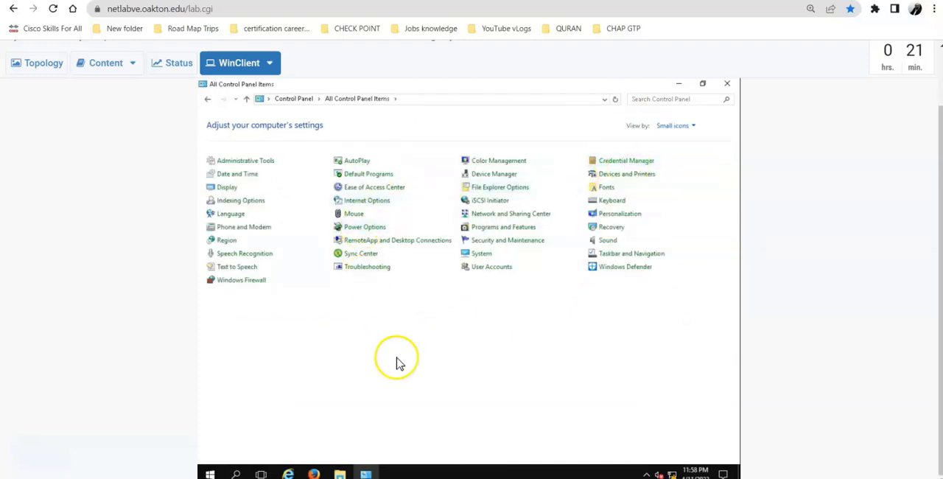
# Review instruction c and its reference picture, then open Network and Sharing Center from WinClient's Control Panel
pyautogui.click(111, 62)
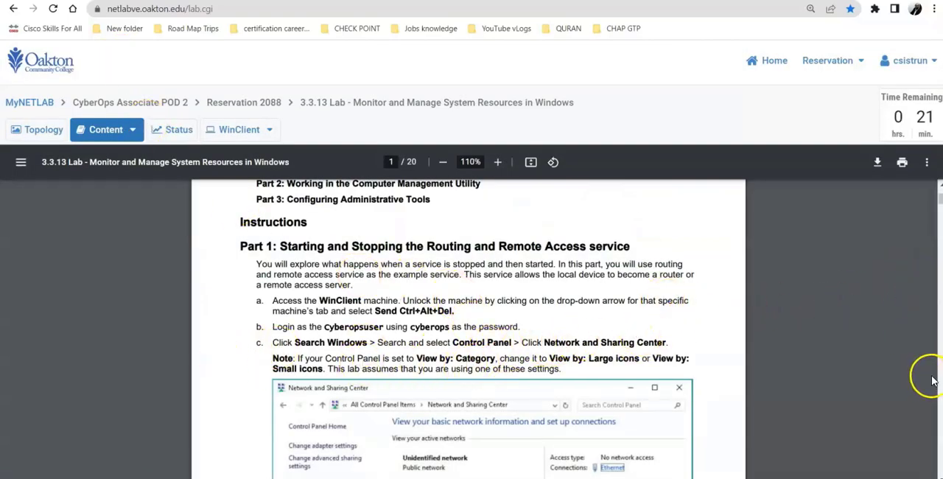
pyautogui.moveTo(939, 201); pyautogui.dragTo(938, 208)
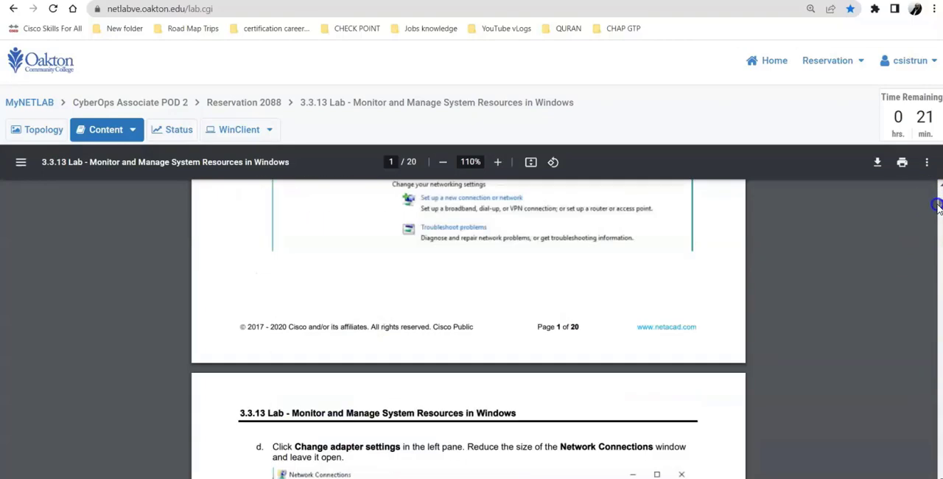
pyautogui.scroll(6, 934, 197)
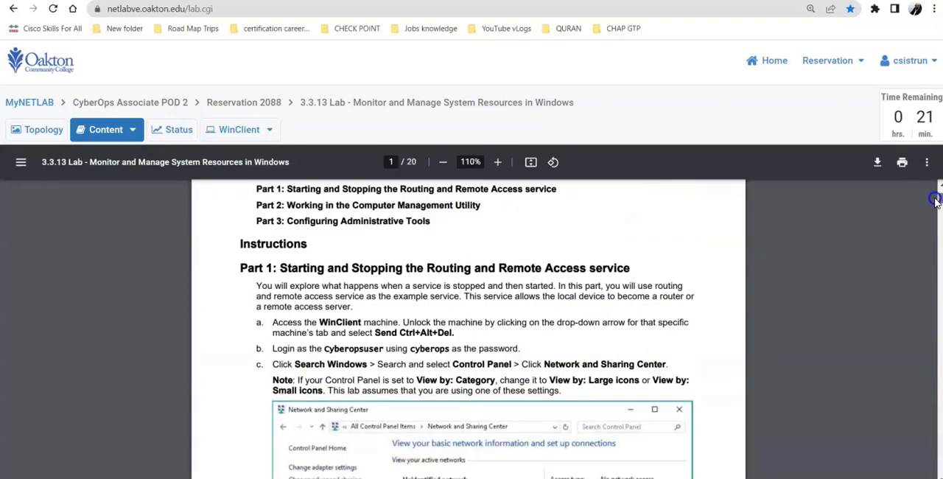
pyautogui.moveTo(936, 199); pyautogui.dragTo(938, 204)
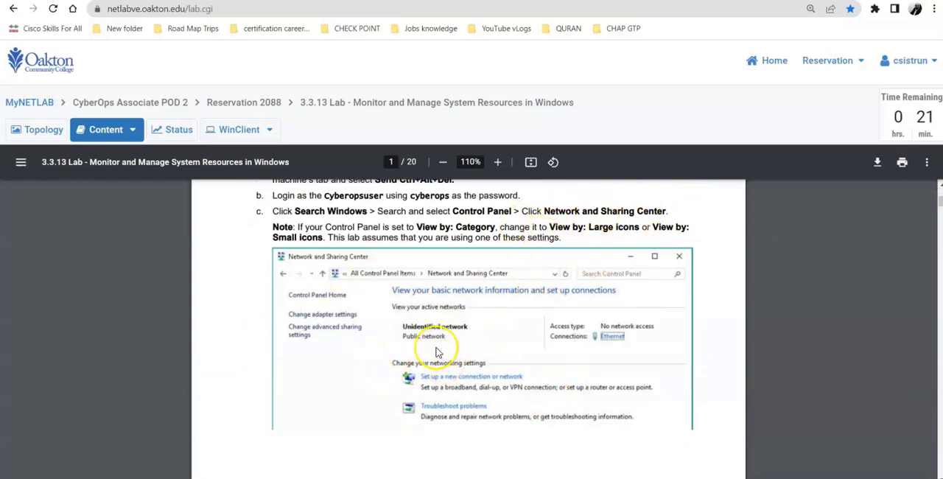
pyautogui.click(227, 129)
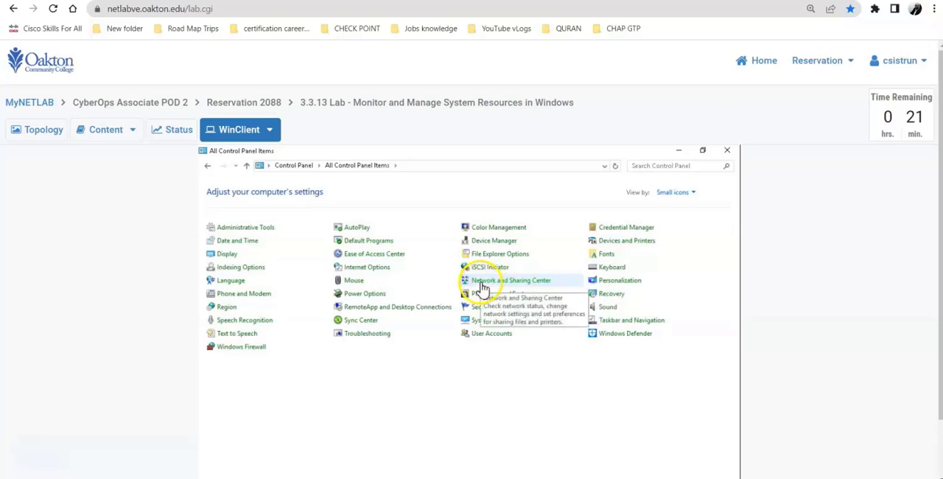
pyautogui.click(521, 285)
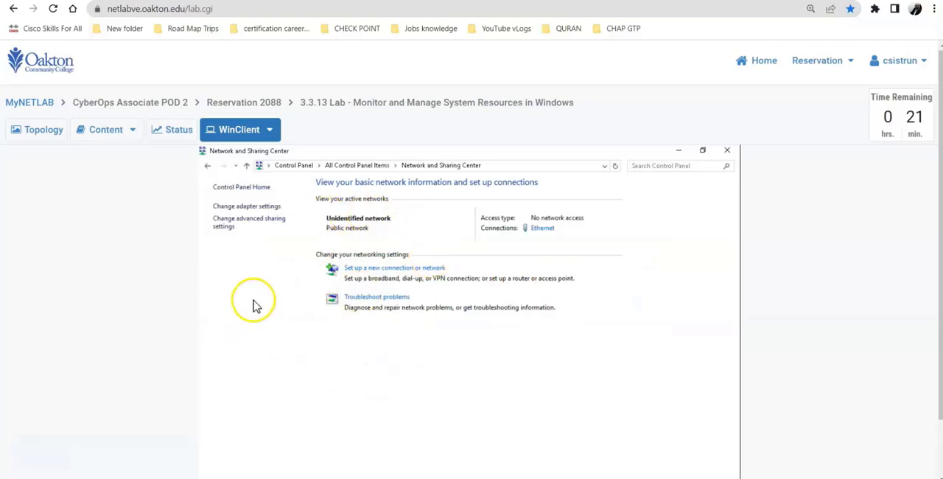
# Read instruction d on page 2, then open the adapter settings on WinClient and maximize the Network Connections window
pyautogui.click(103, 132)
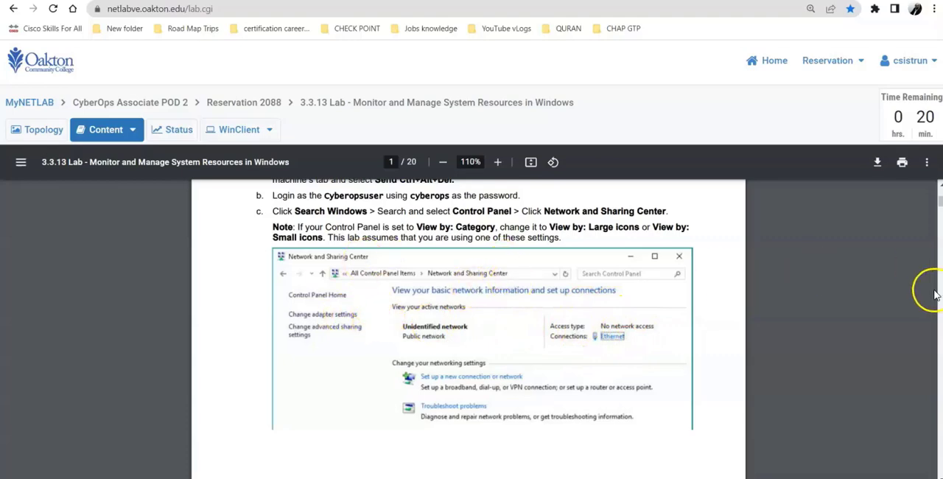
pyautogui.moveTo(939, 206); pyautogui.dragTo(941, 211)
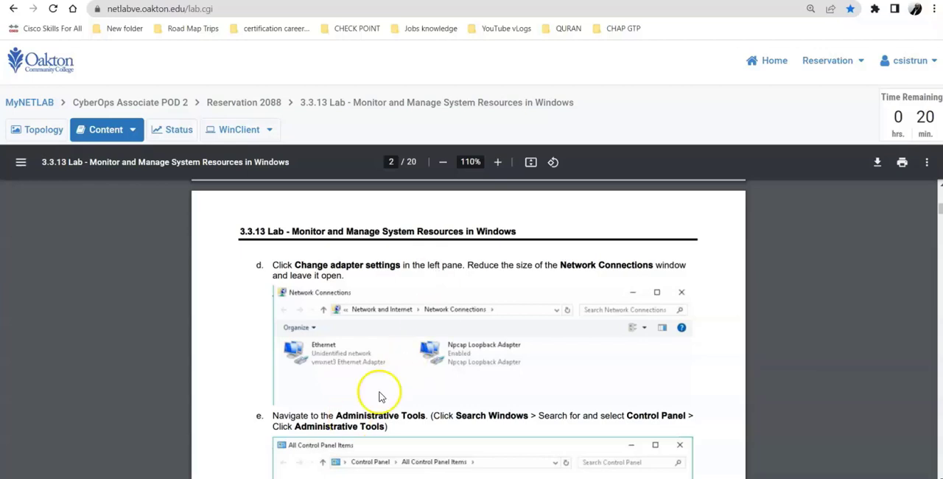
pyautogui.click(222, 133)
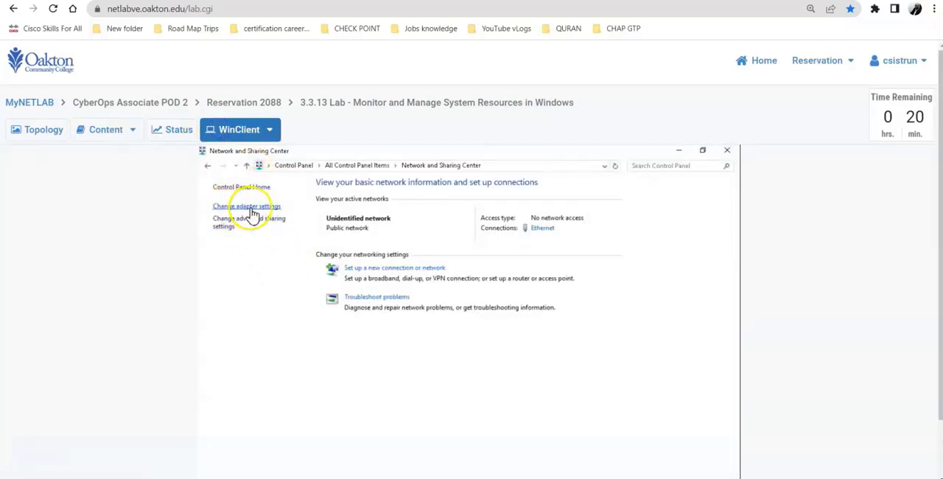
pyautogui.click(251, 209)
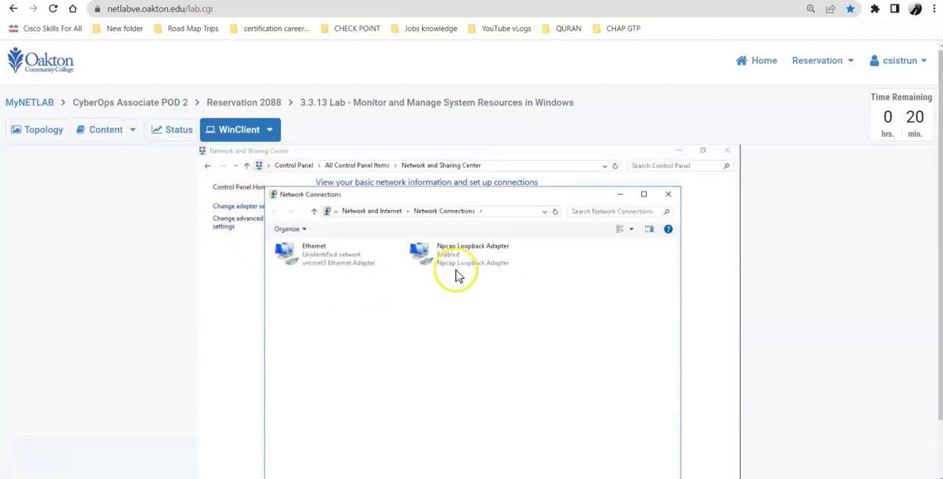
pyautogui.click(644, 194)
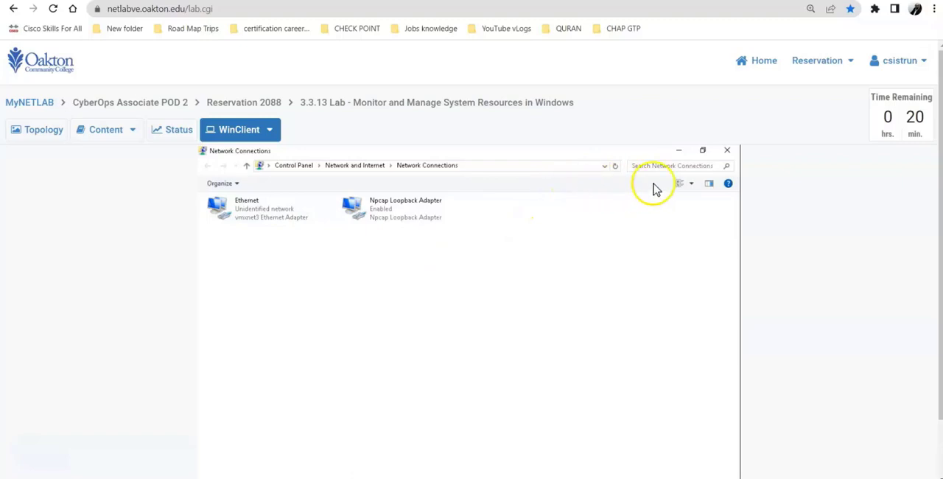
# Restore the Network Connections window from full size, reduce its height to fit the two adapters, and reposition it over Network and Sharing Center
pyautogui.click(703, 150)
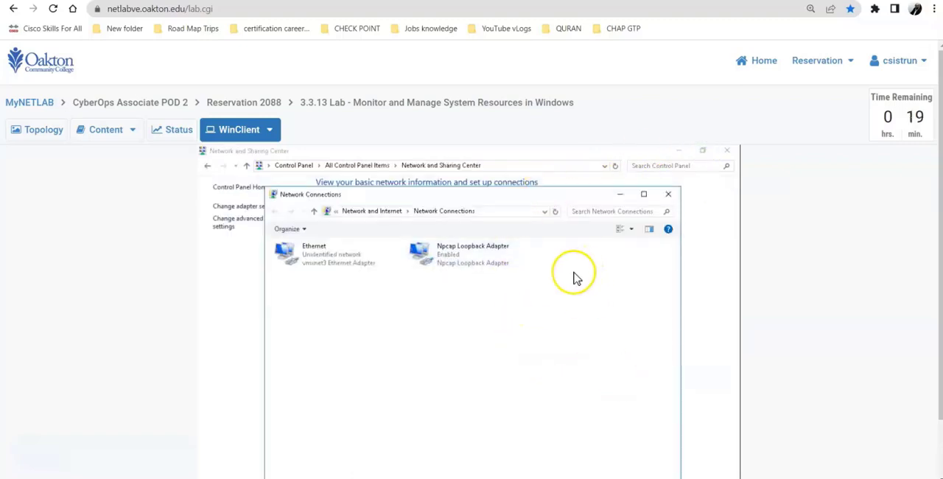
pyautogui.moveTo(512, 186); pyautogui.dragTo(478, 152)
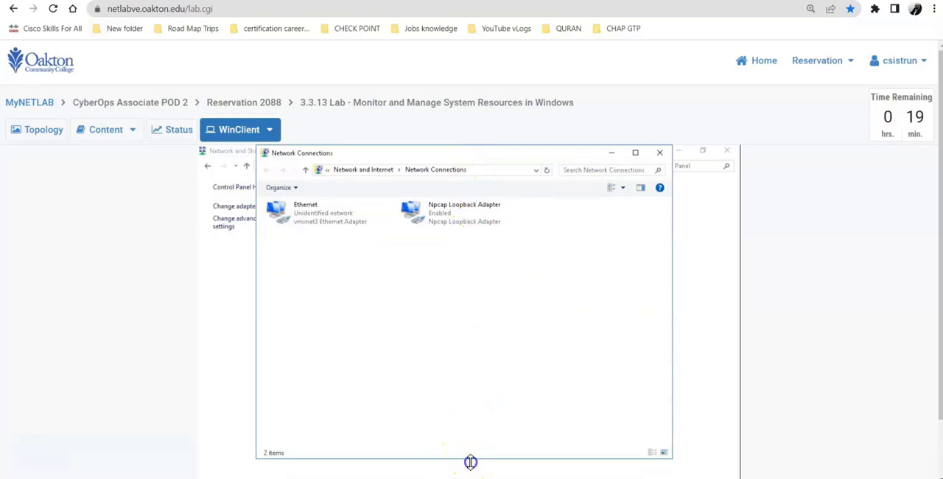
pyautogui.moveTo(470, 462); pyautogui.dragTo(449, 221)
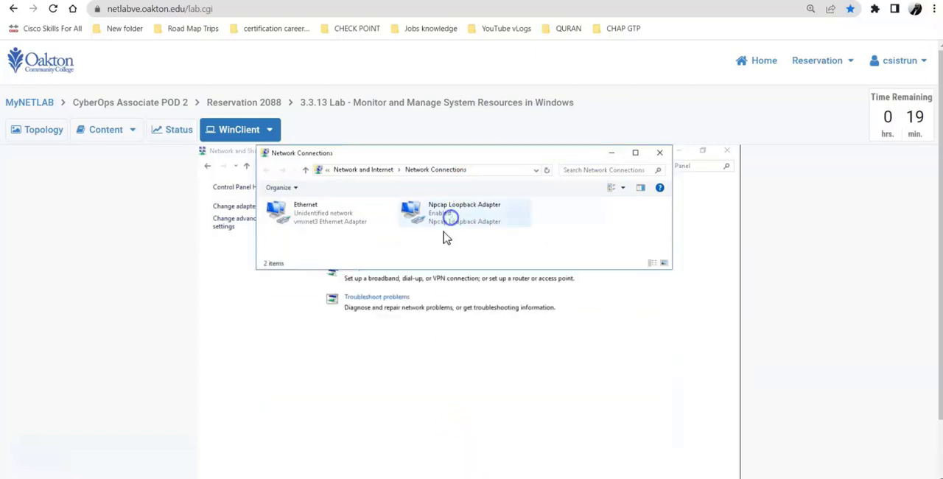
pyautogui.moveTo(463, 159); pyautogui.dragTo(453, 193)
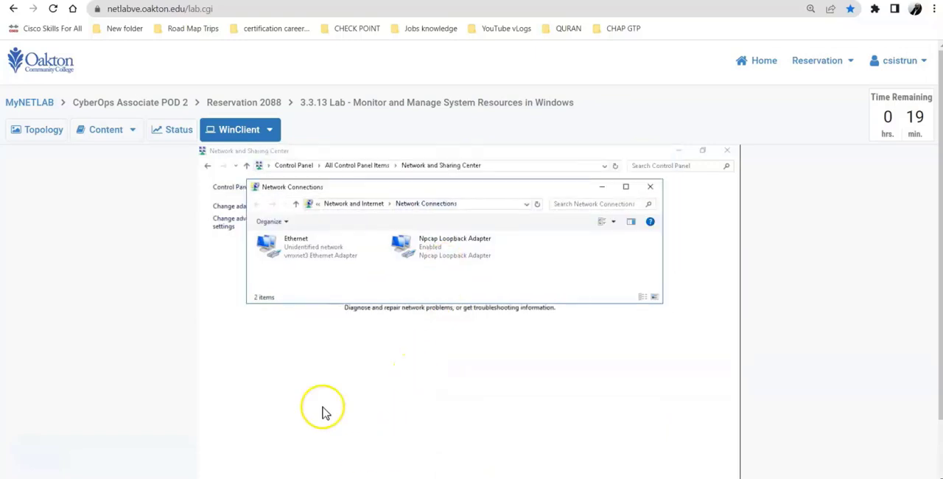
# Read instruction e on page 2, then open Administrative Tools from WinClient's Control Panel and make its window taller
pyautogui.click(103, 133)
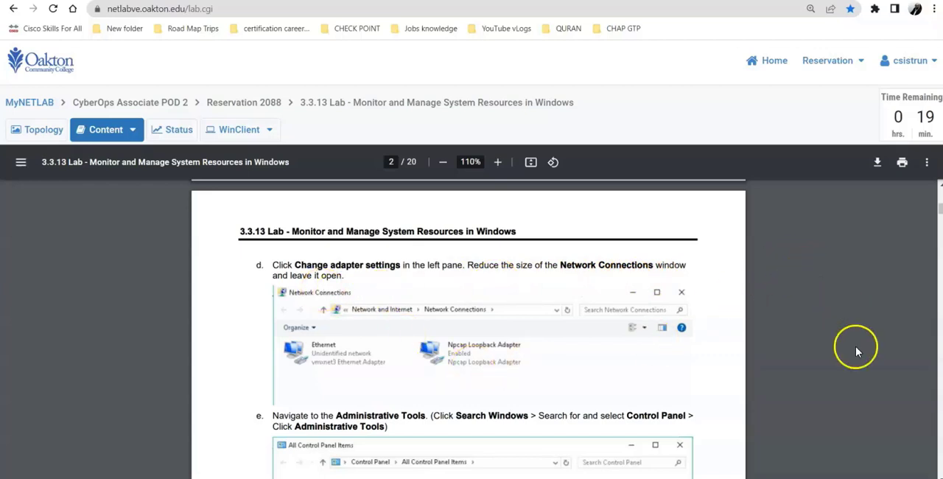
pyautogui.click(938, 213)
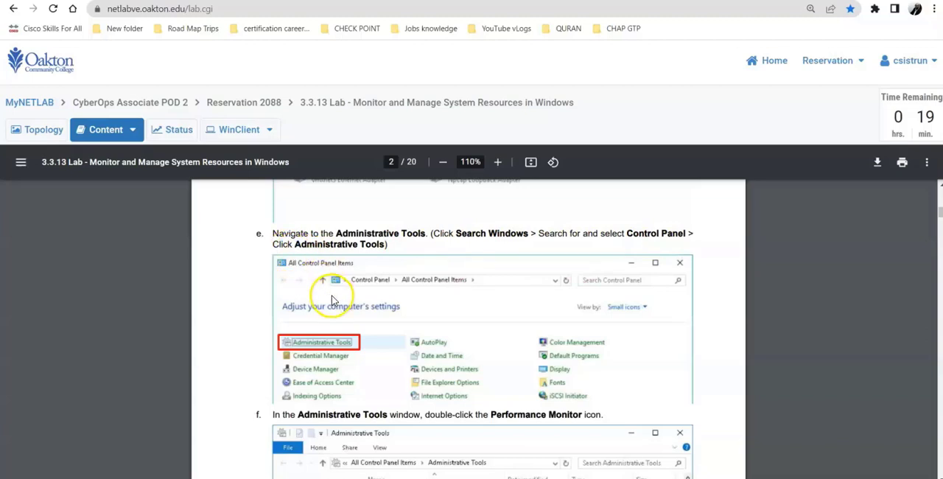
pyautogui.click(225, 131)
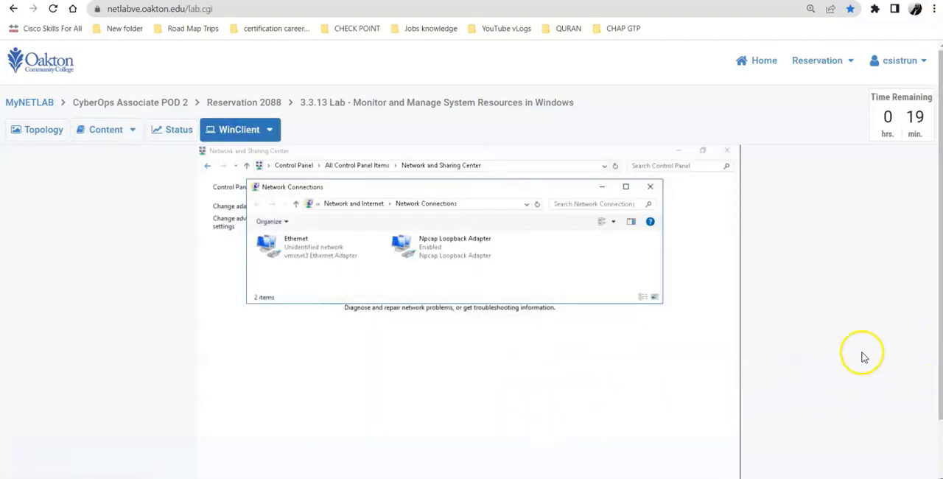
pyautogui.click(207, 166)
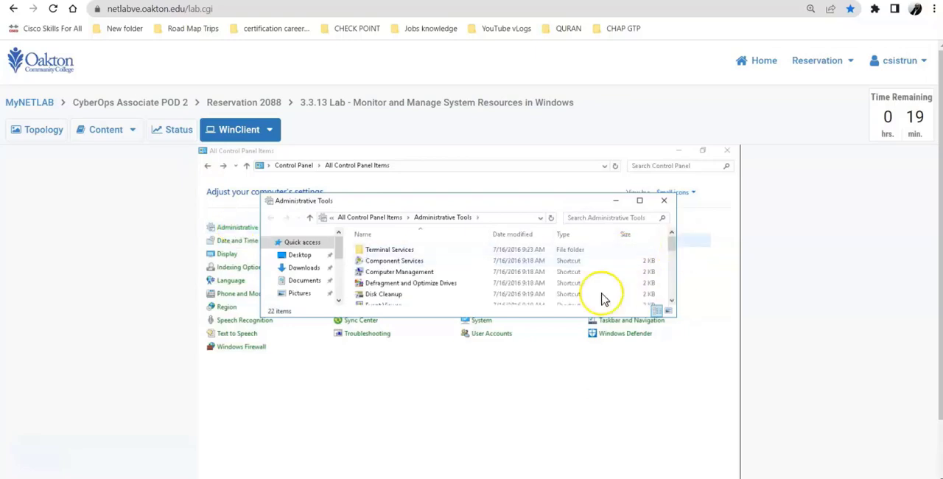
pyautogui.moveTo(529, 319); pyautogui.dragTo(541, 411)
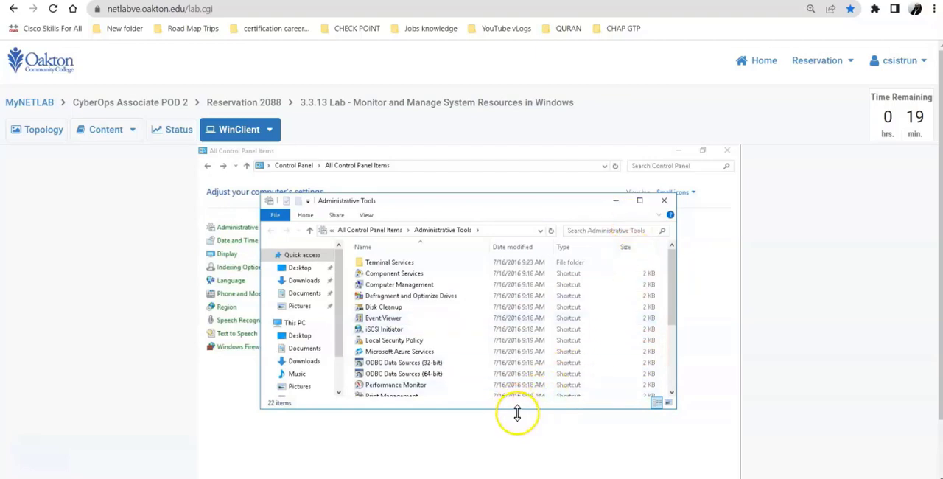
pyautogui.moveTo(517, 414); pyautogui.dragTo(521, 464)
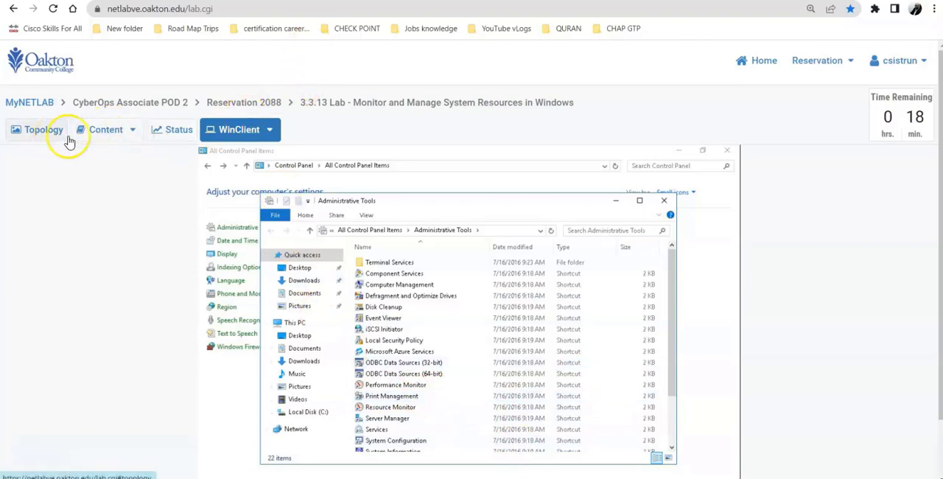
# Read instruction f, then open Performance Monitor from Administrative Tools on WinClient and show the graph under Monitoring Tools
pyautogui.click(94, 131)
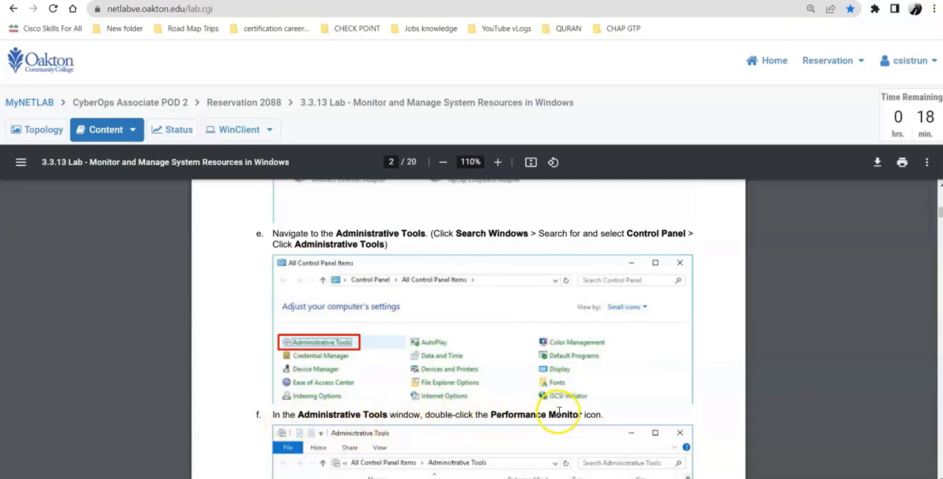
pyautogui.click(238, 128)
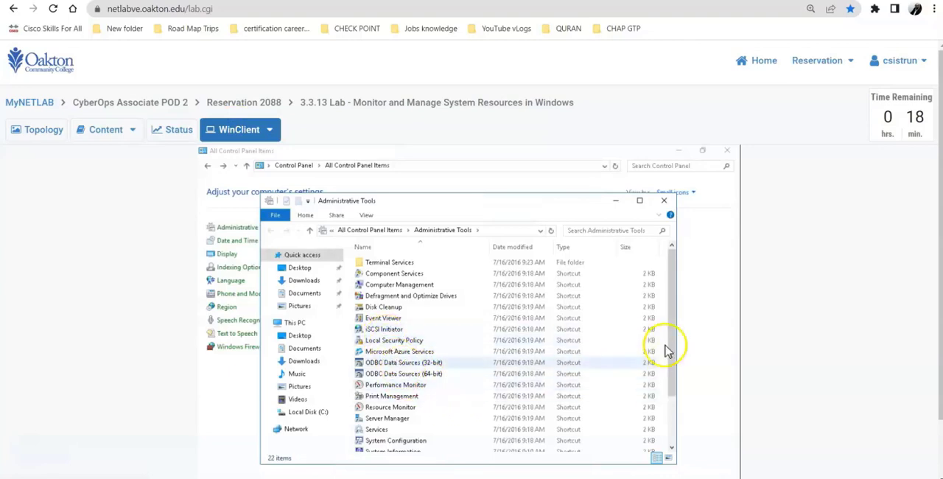
pyautogui.moveTo(674, 337); pyautogui.dragTo(675, 382)
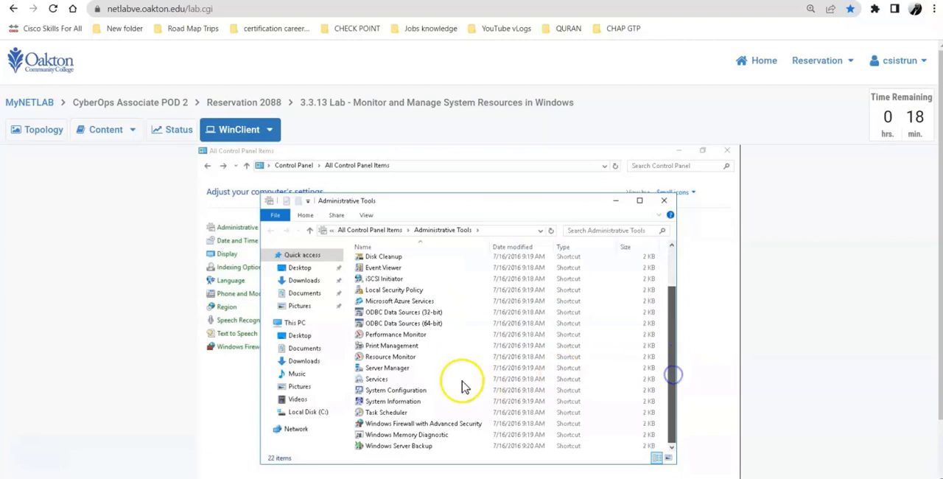
pyautogui.click(377, 338)
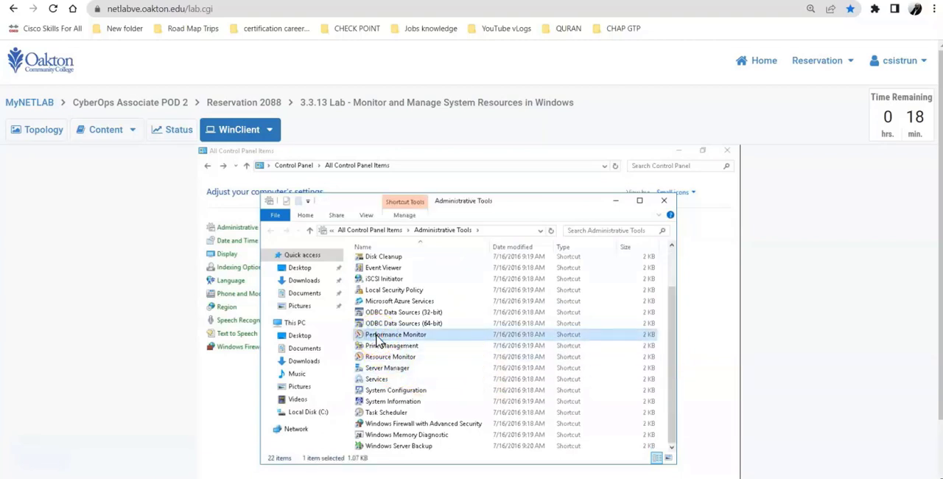
pyautogui.doubleClick(378, 338)
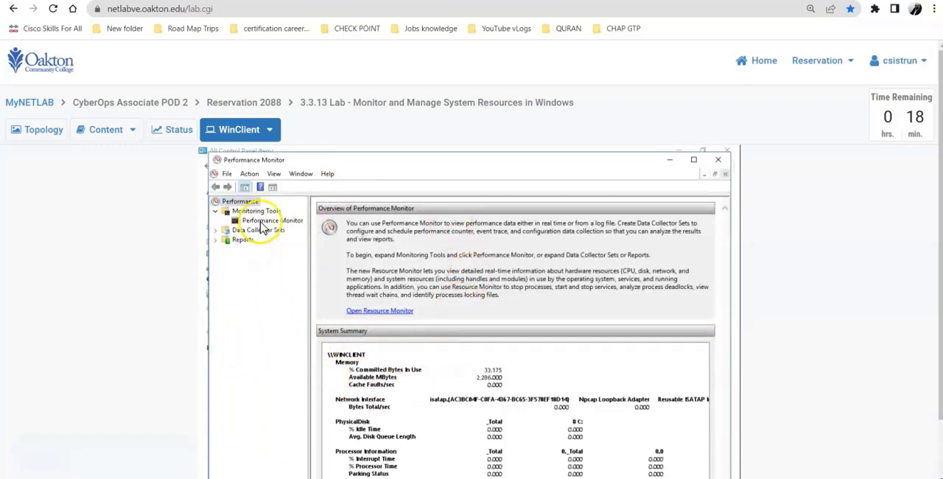
pyautogui.click(265, 221)
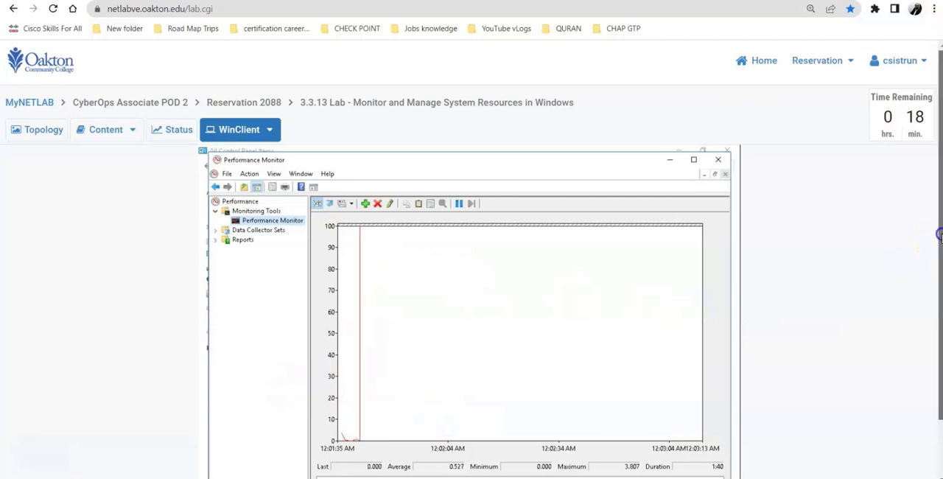
# Review the Performance Monitor graph and read instruction g on page 3, then freeze the graph display on WinClient
pyautogui.scroll(-2, 940, 240)
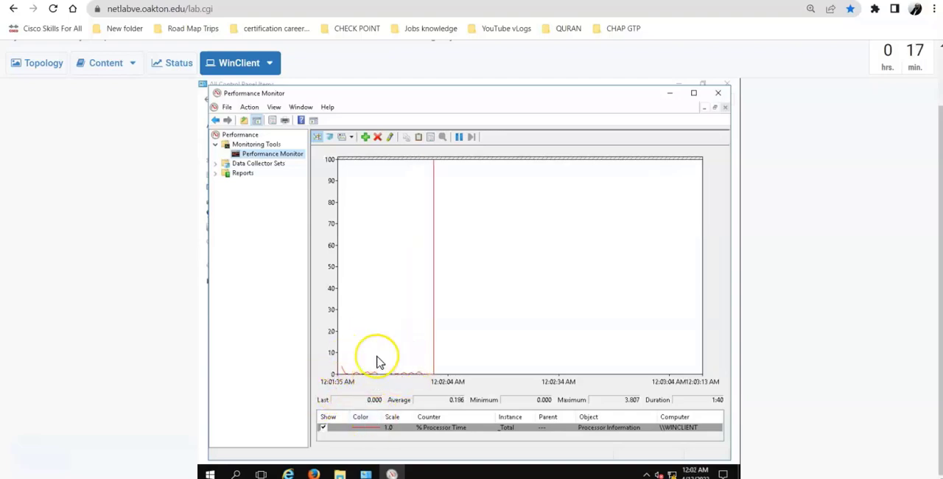
pyautogui.click(98, 65)
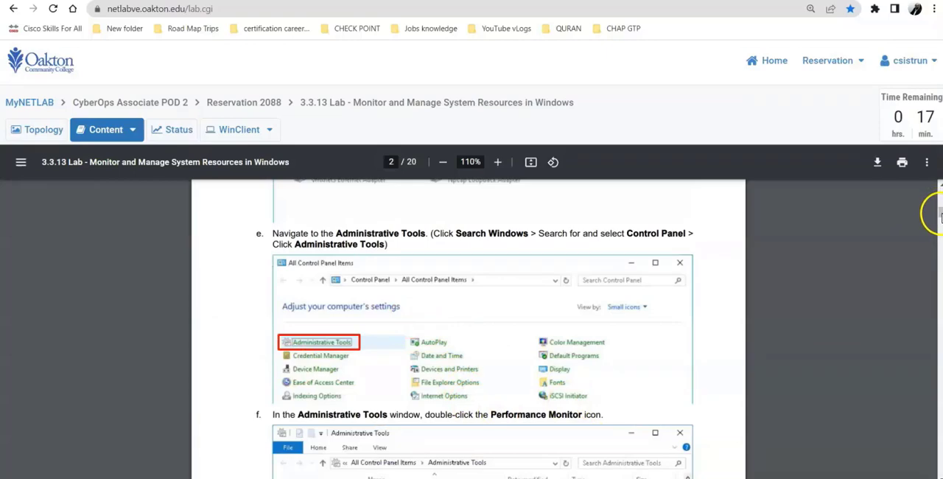
pyautogui.moveTo(939, 213); pyautogui.dragTo(931, 220)
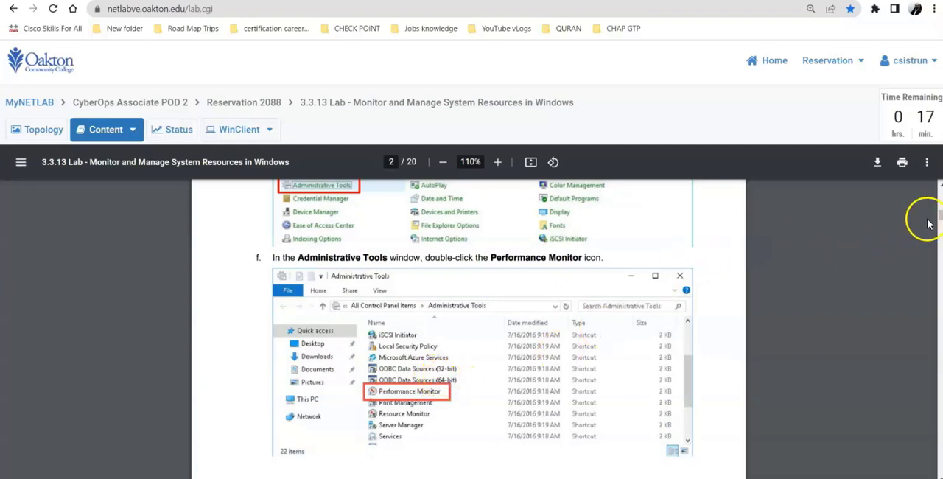
pyautogui.moveTo(941, 216); pyautogui.dragTo(940, 227)
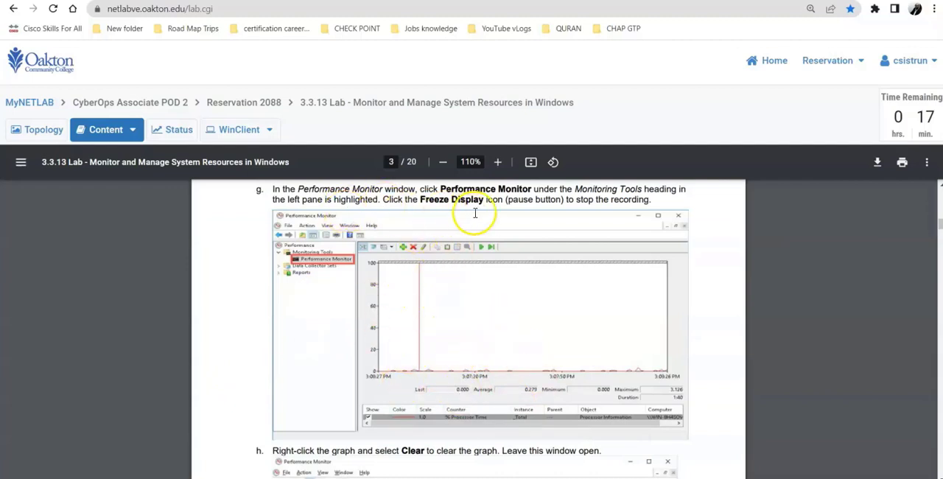
pyautogui.click(230, 133)
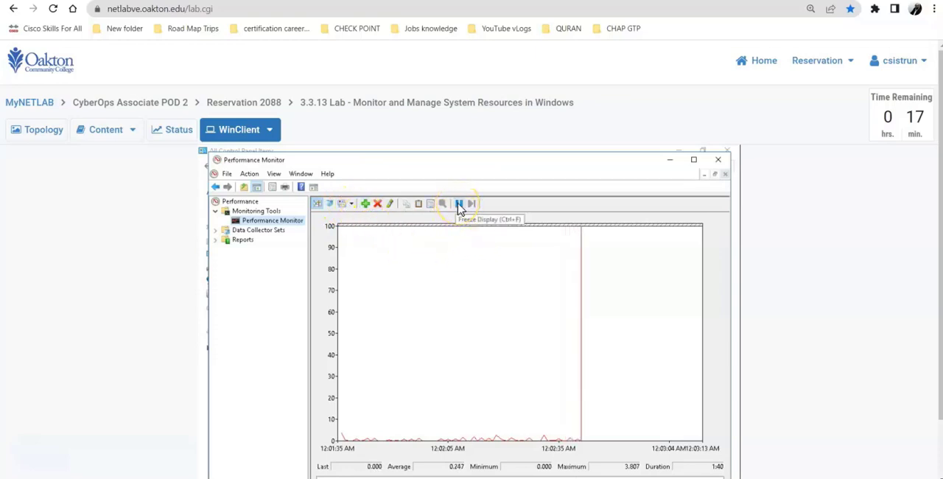
pyautogui.click(458, 206)
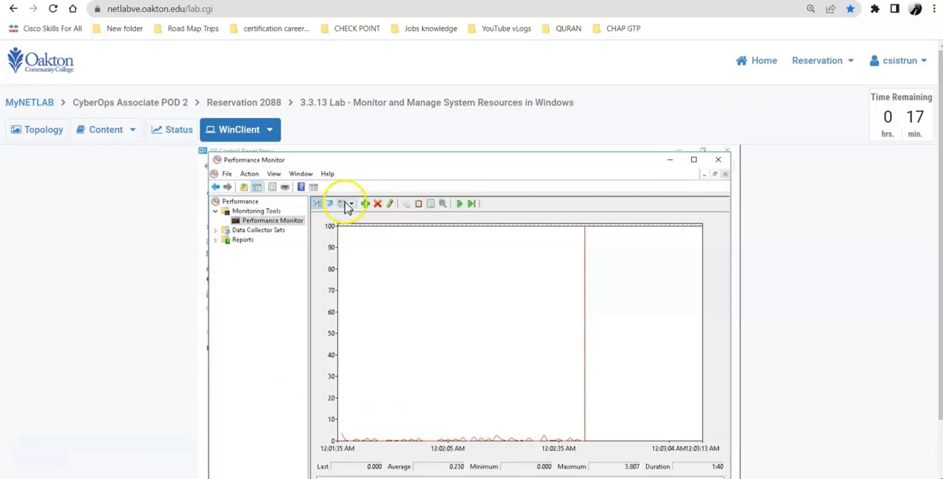
# Read instruction h on page 3, then clear the Performance Monitor graph on WinClient
pyautogui.click(101, 132)
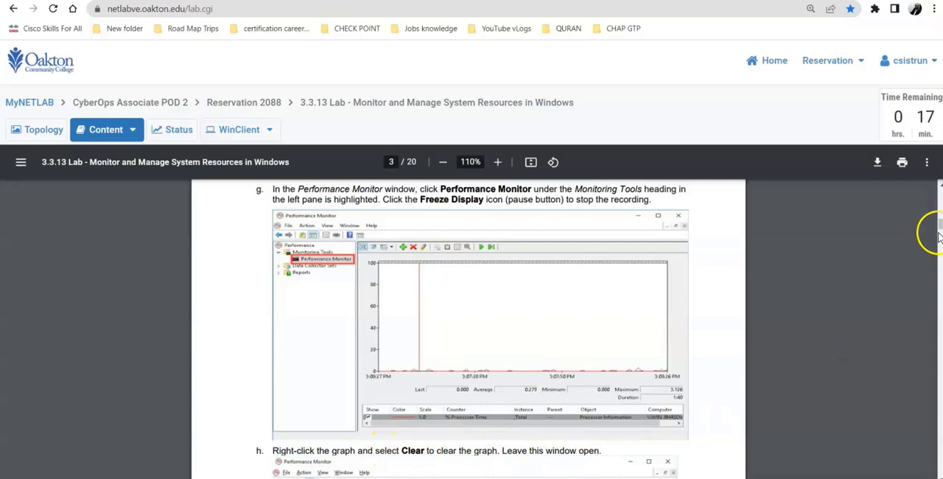
pyautogui.moveTo(938, 223); pyautogui.dragTo(933, 226)
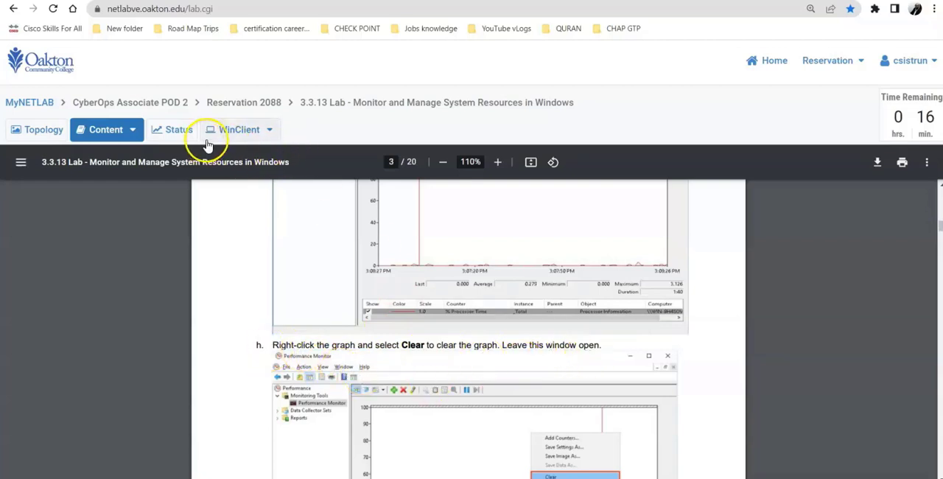
pyautogui.click(231, 134)
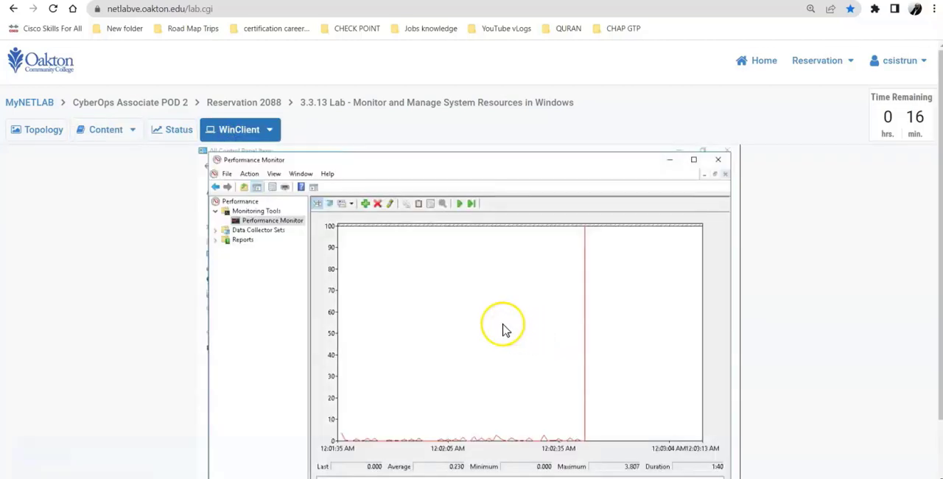
pyautogui.rightClick(504, 326)
pyautogui.click(531, 379)
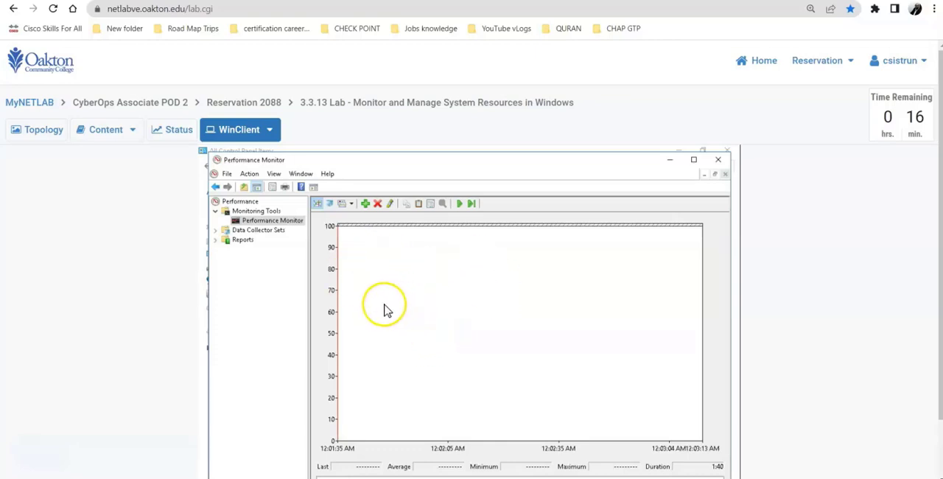
# Read instruction i on page 4, then return to WinClient's Control Panel and bring up Administrative Tools again
pyautogui.click(105, 132)
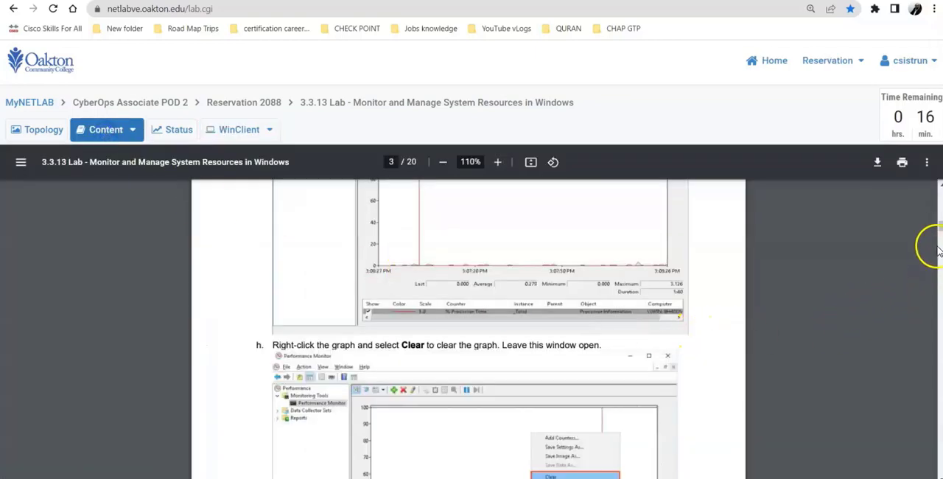
pyautogui.moveTo(938, 231); pyautogui.dragTo(739, 268)
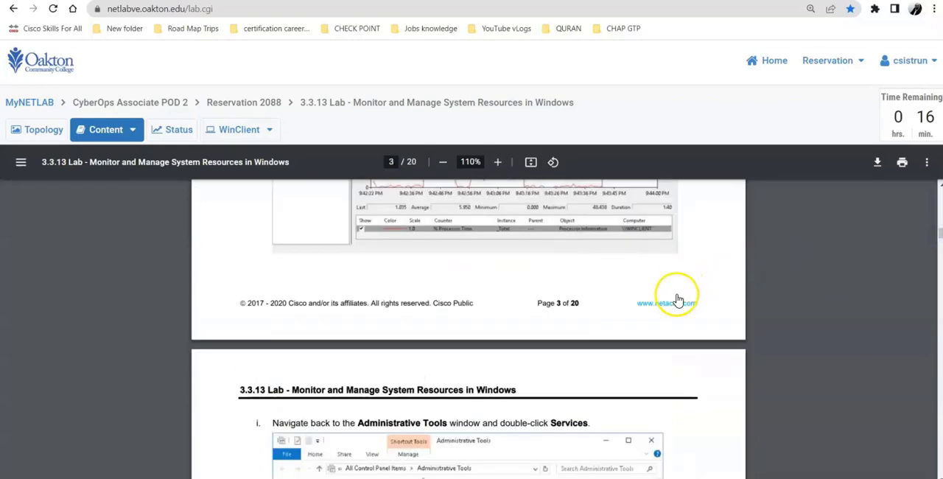
pyautogui.scroll(-3, 676, 296)
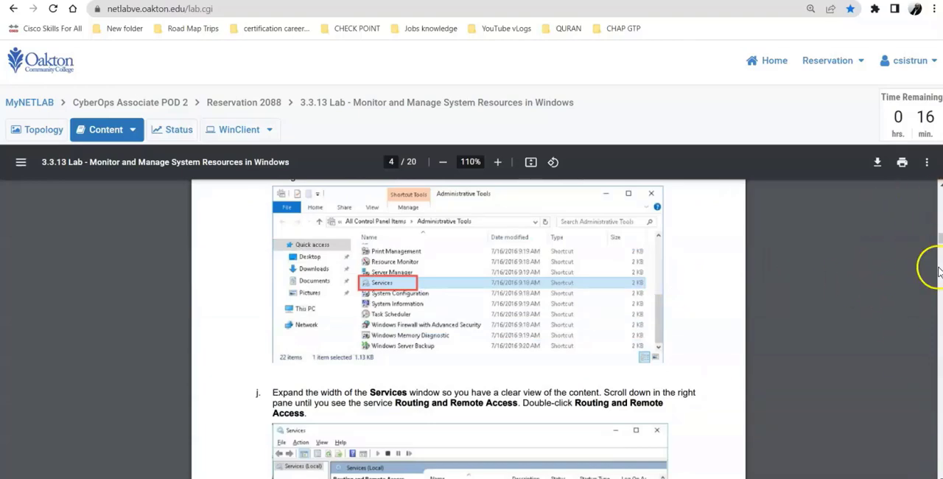
pyautogui.moveTo(939, 238); pyautogui.dragTo(933, 237)
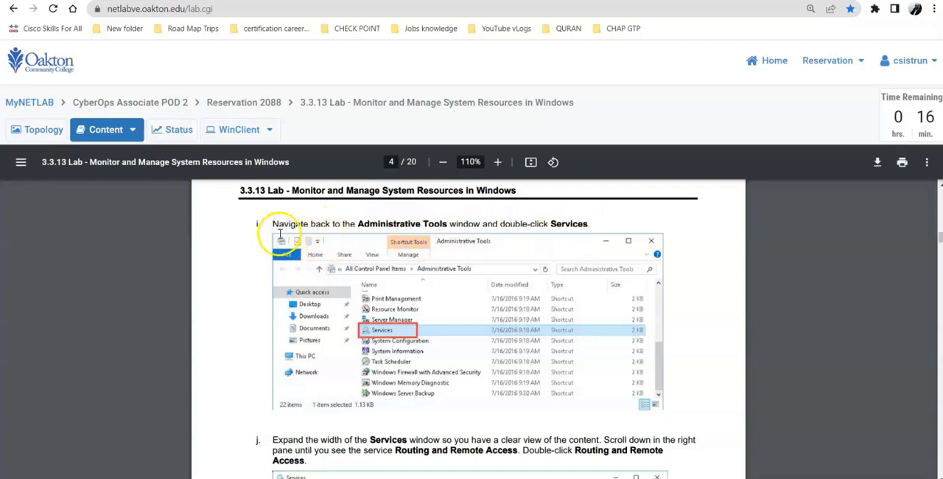
pyautogui.click(239, 129)
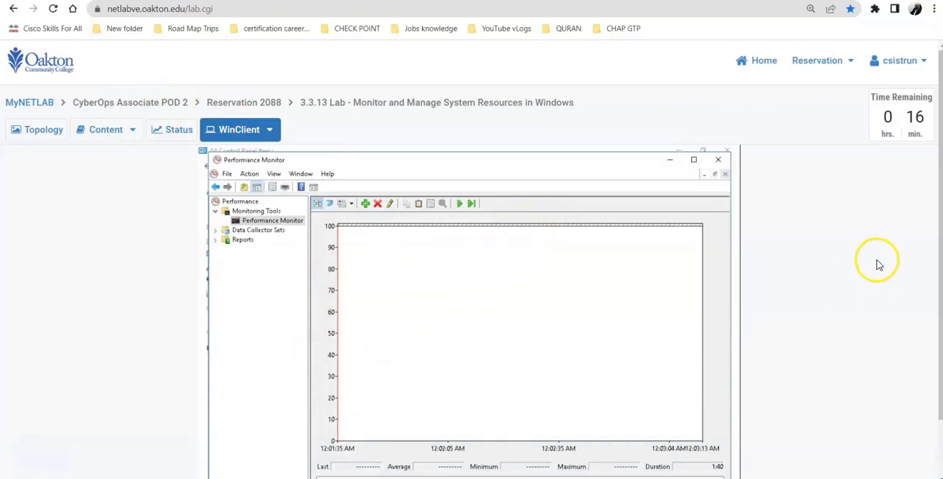
pyautogui.scroll(-1, 873, 264)
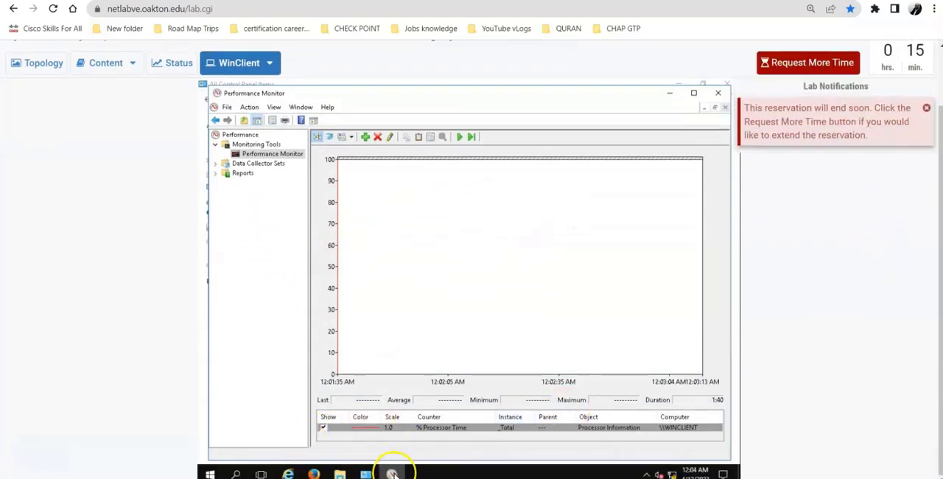
pyautogui.moveTo(393, 474)
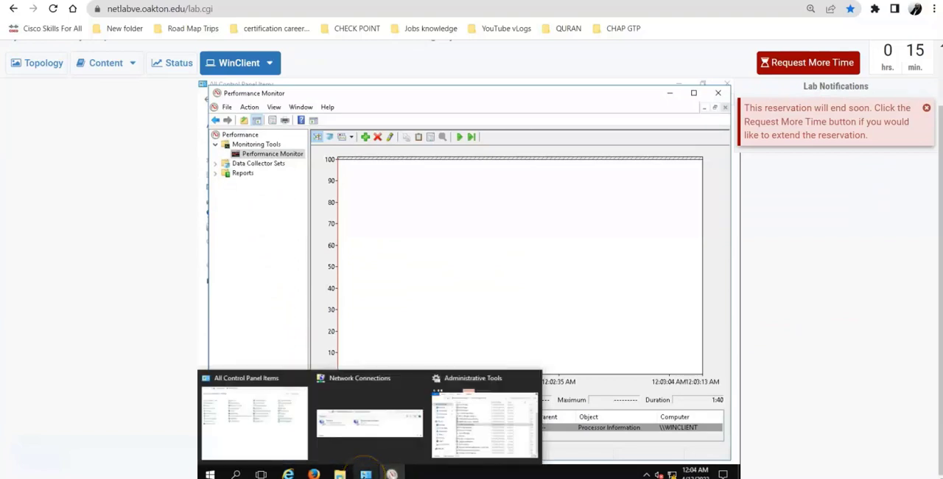
pyautogui.click(286, 432)
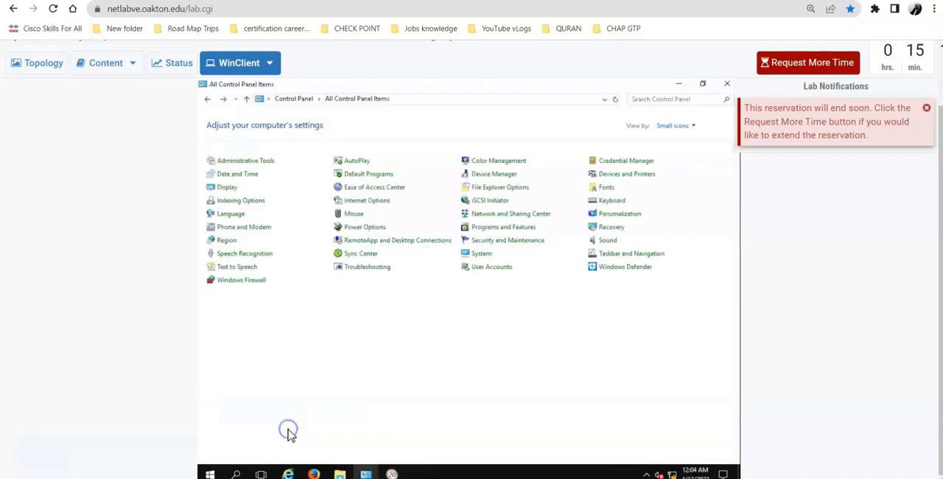
pyautogui.click(245, 161)
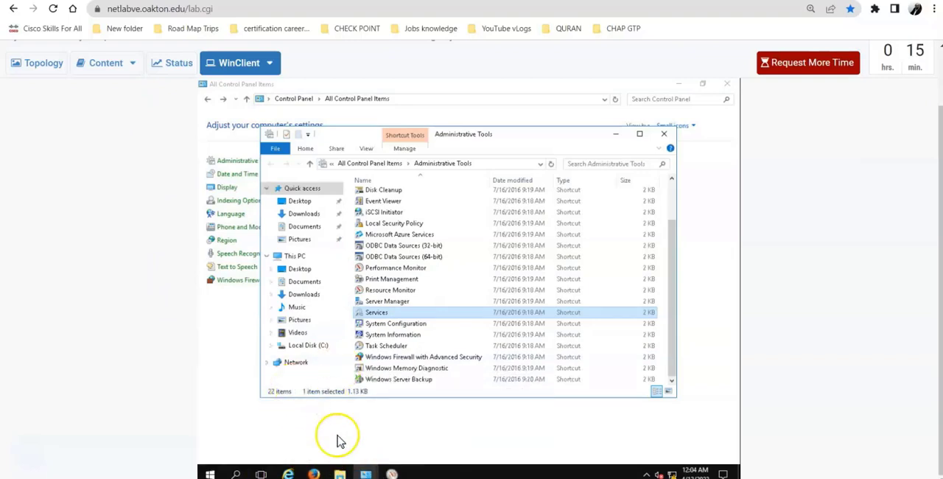
# Open Services from Administrative Tools on WinClient and read instructions j and k on page 4 of the lab
pyautogui.click(363, 317)
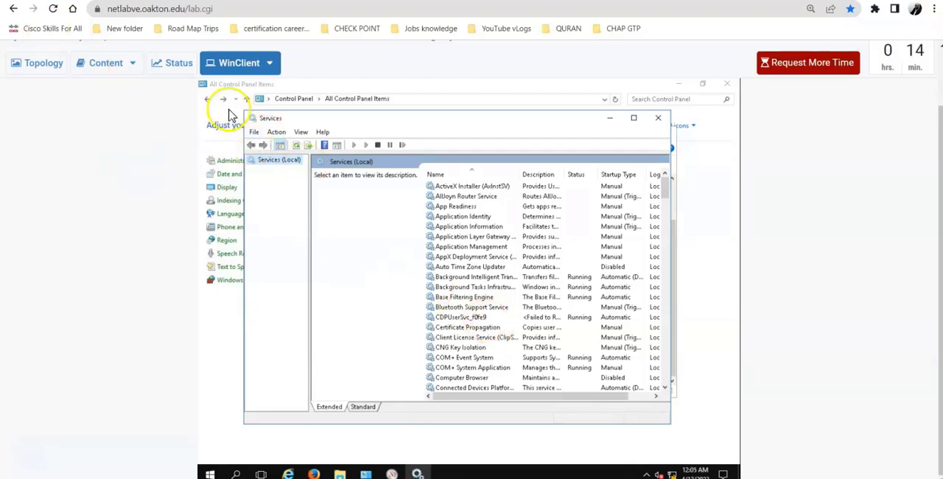
pyautogui.click(96, 67)
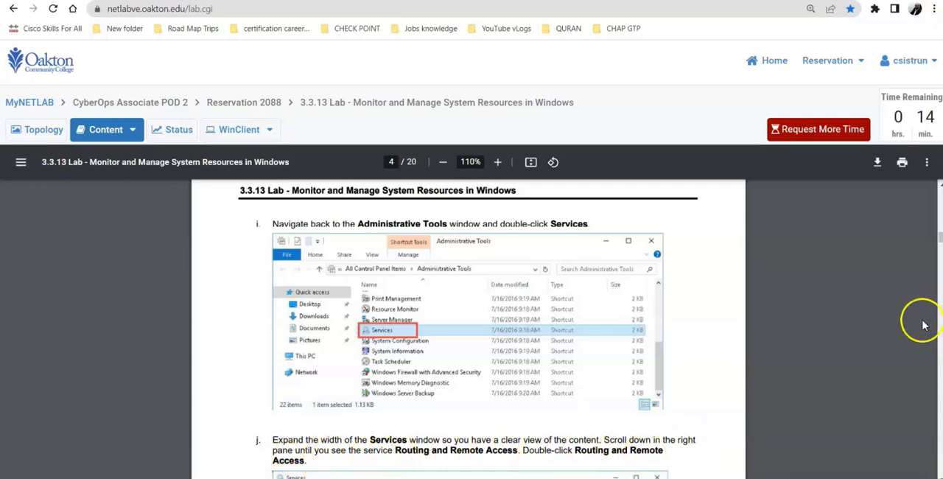
pyautogui.moveTo(940, 239); pyautogui.dragTo(936, 247)
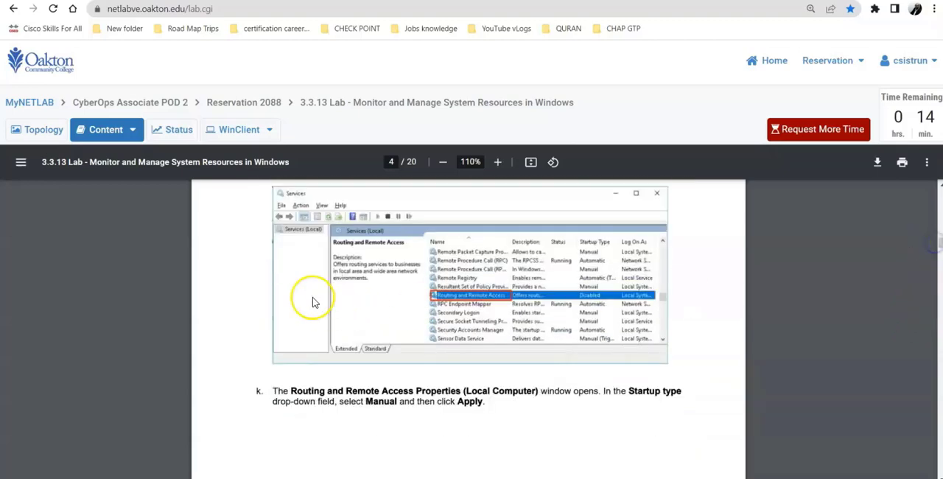
# Find the Routing and Remote Access service in WinClient's Services window and open its properties
pyautogui.click(231, 131)
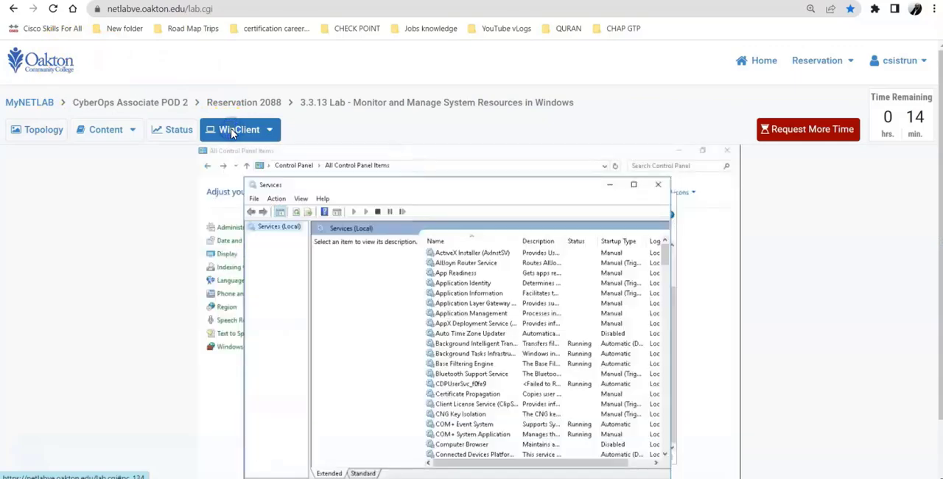
pyautogui.scroll(-9, 469, 367)
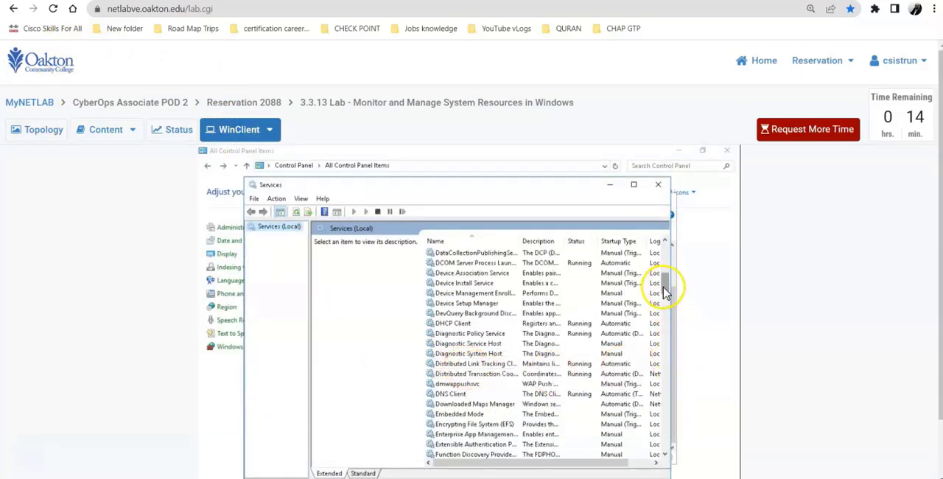
pyautogui.moveTo(675, 287); pyautogui.dragTo(677, 369)
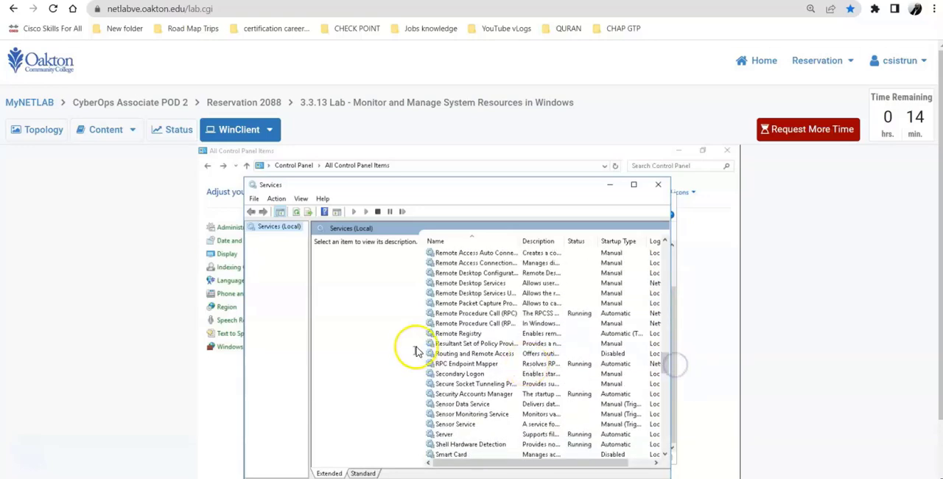
pyautogui.click(459, 355)
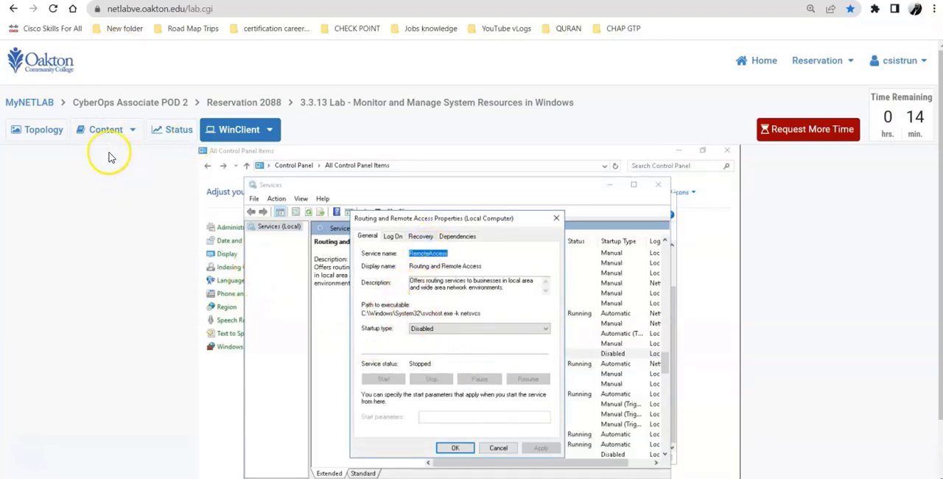
# Reread instruction k, set the Routing and Remote Access startup type to Manual on WinClient and apply the change
pyautogui.click(96, 130)
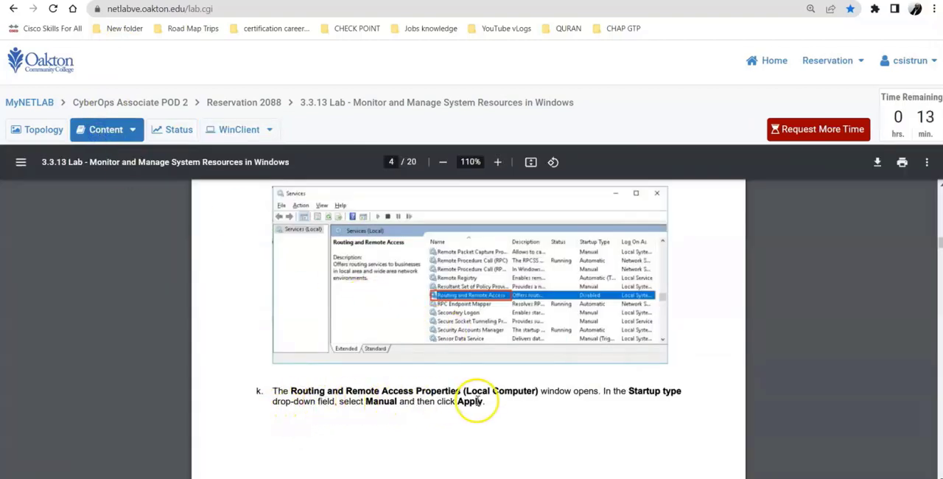
pyautogui.click(232, 130)
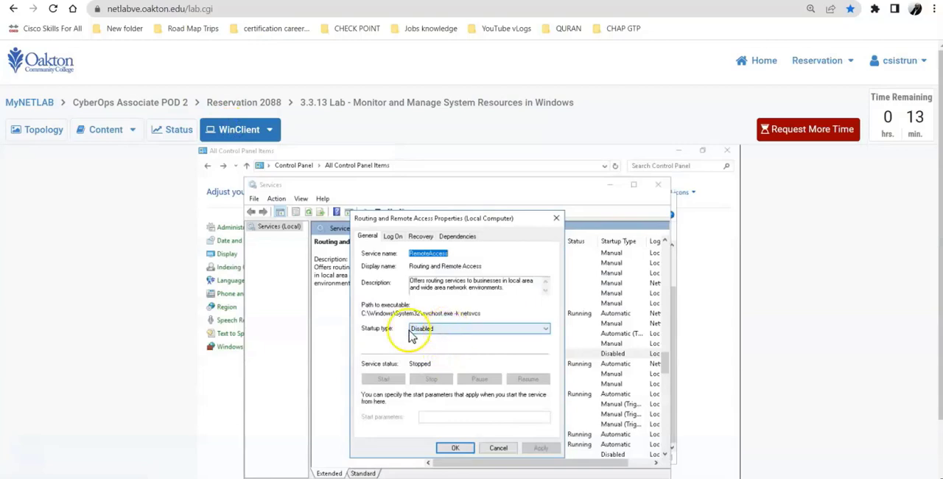
pyautogui.click(439, 331)
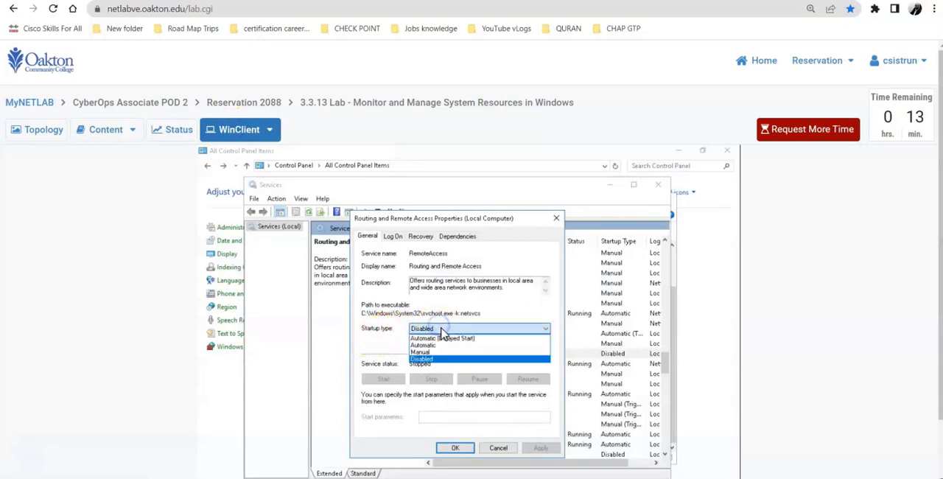
pyautogui.click(441, 355)
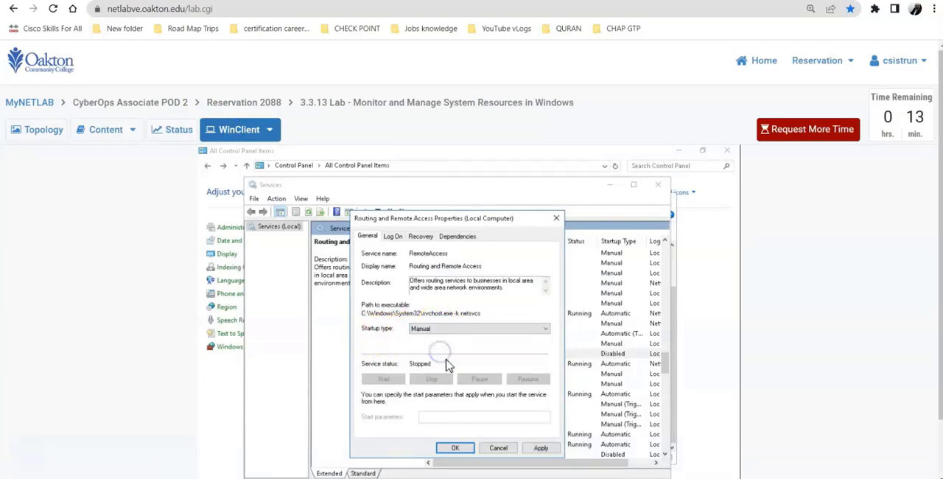
pyautogui.click(544, 448)
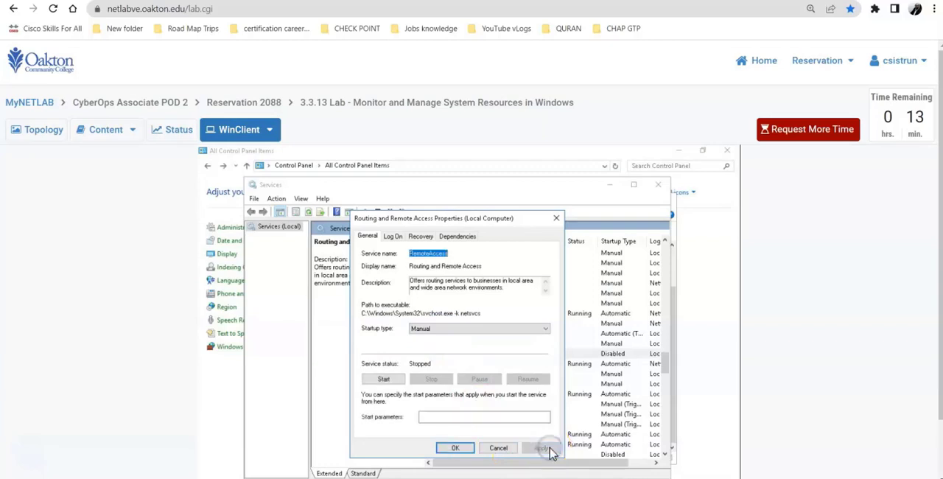
# Read the note at the start of page 5 and compare it with the Routing and Remote Access Properties window on WinClient
pyautogui.click(100, 131)
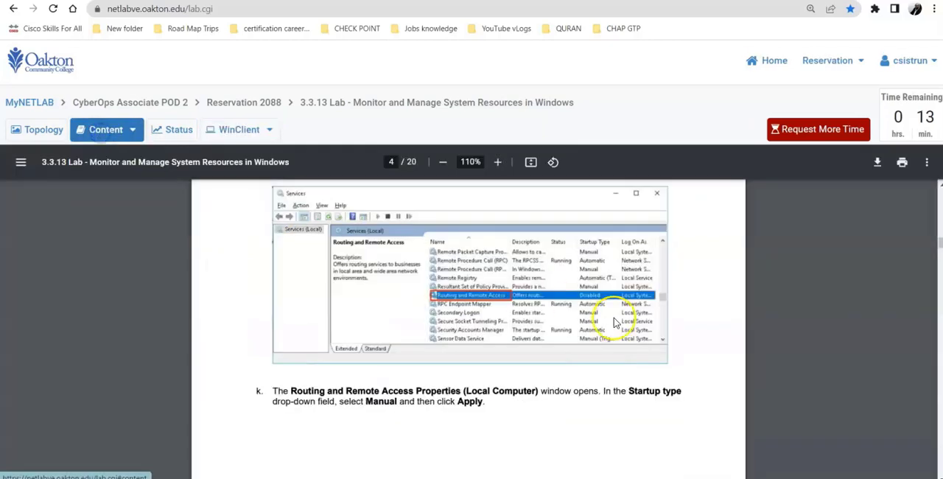
pyautogui.click(939, 247)
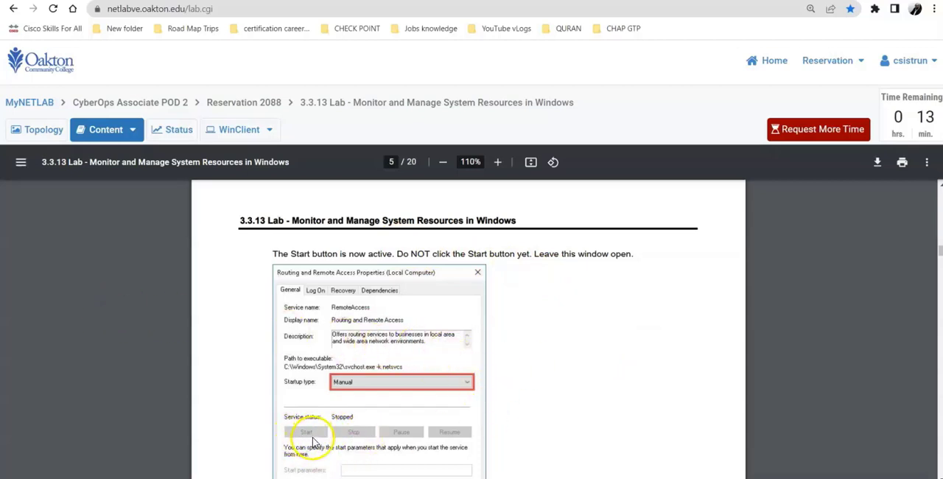
pyautogui.click(228, 131)
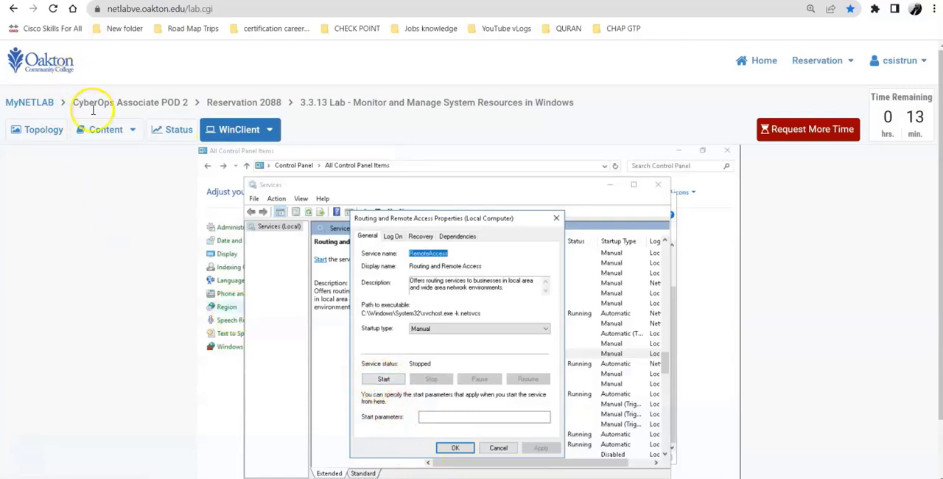
# Read instructions l and m on page 5, bring up Performance Monitor on WinClient and unfreeze its display to start recording
pyautogui.click(94, 134)
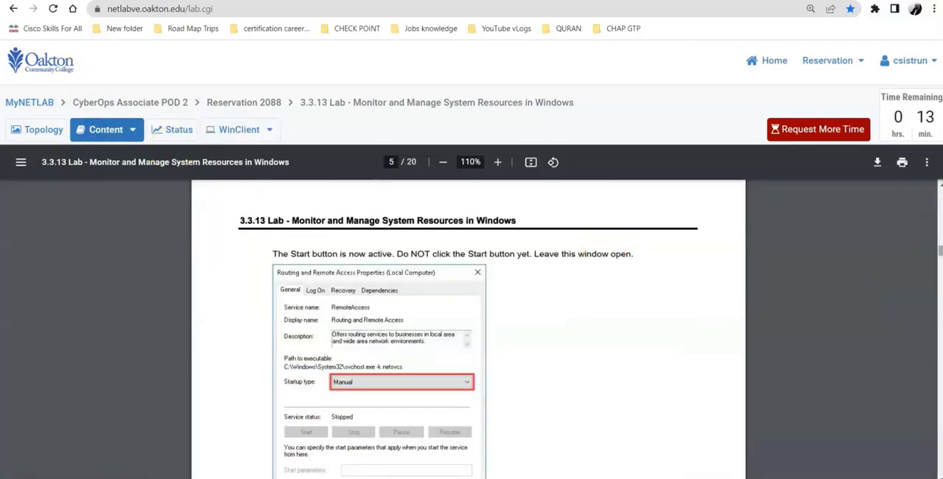
pyautogui.scroll(-4, 941, 255)
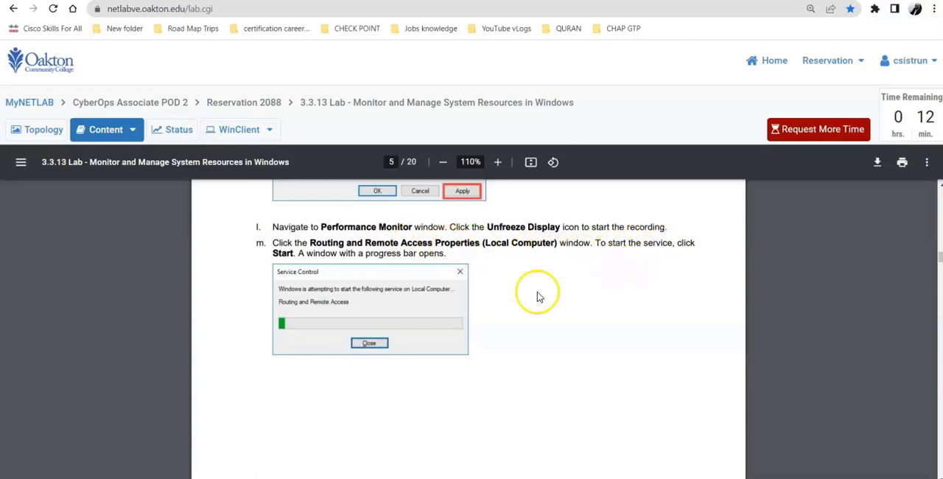
pyautogui.click(252, 129)
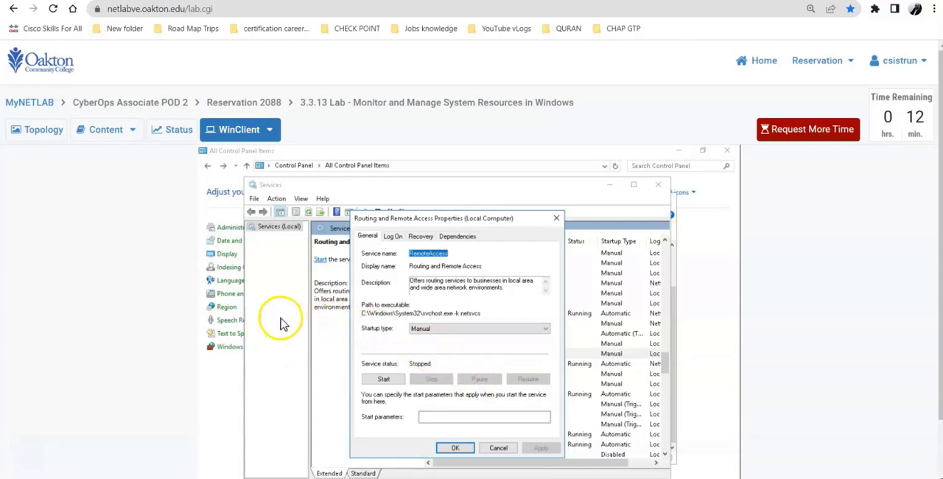
pyautogui.scroll(-1, 869, 328)
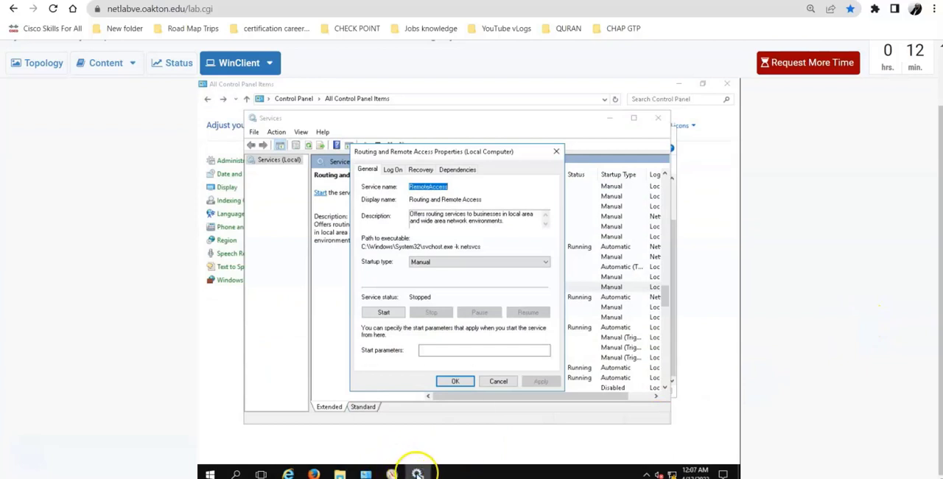
pyautogui.moveTo(417, 472)
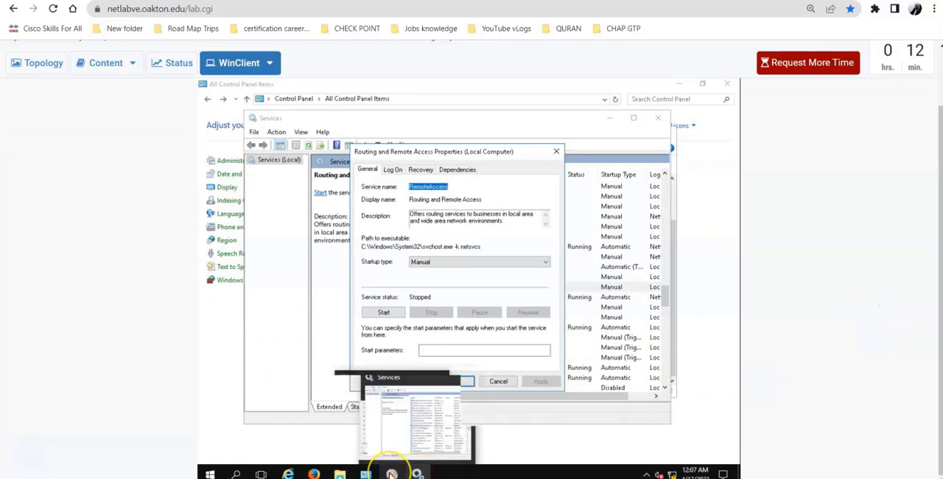
pyautogui.click(391, 473)
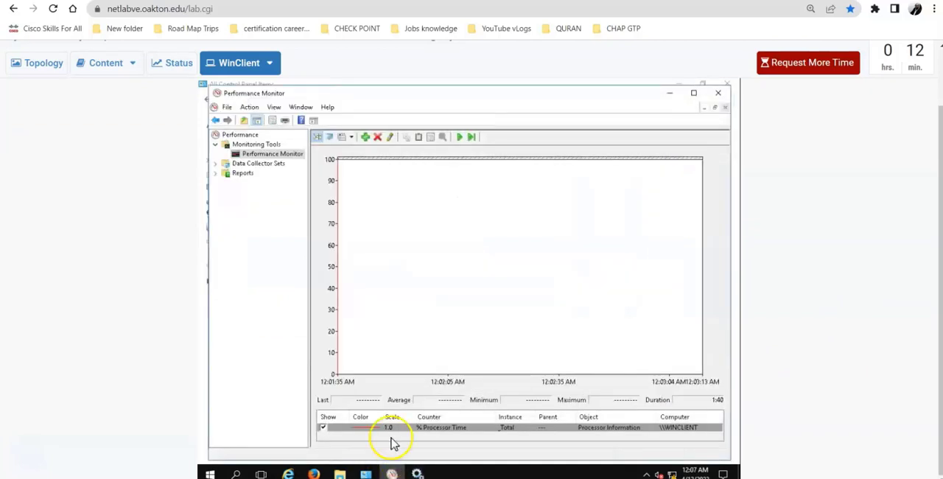
pyautogui.click(458, 140)
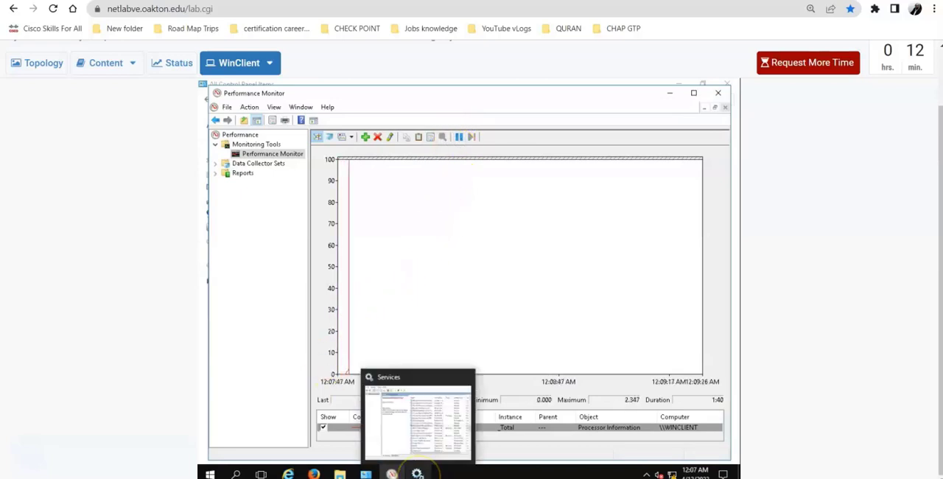
# Start the Routing and Remote Access service on WinClient and check its Properties window against instruction n on page 6
pyautogui.click(417, 472)
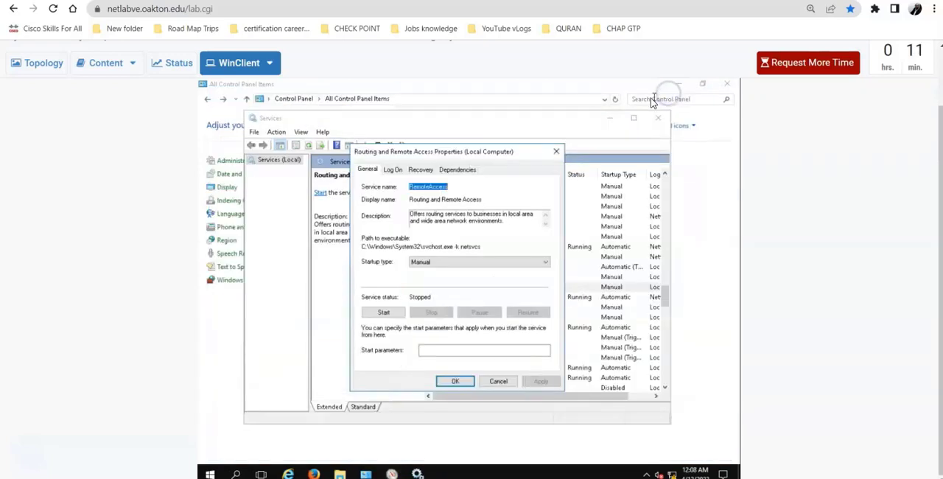
pyautogui.click(382, 313)
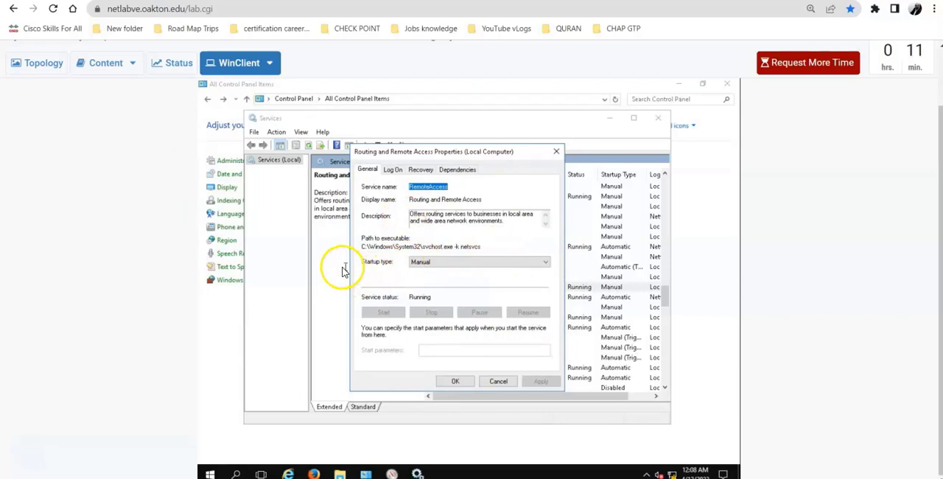
pyautogui.click(100, 69)
pyautogui.scroll(-3, 472, 289)
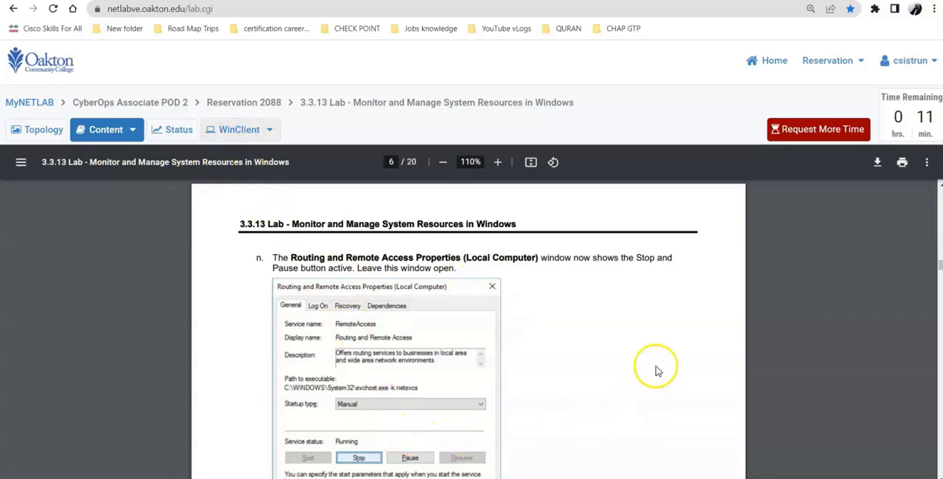
pyautogui.click(221, 129)
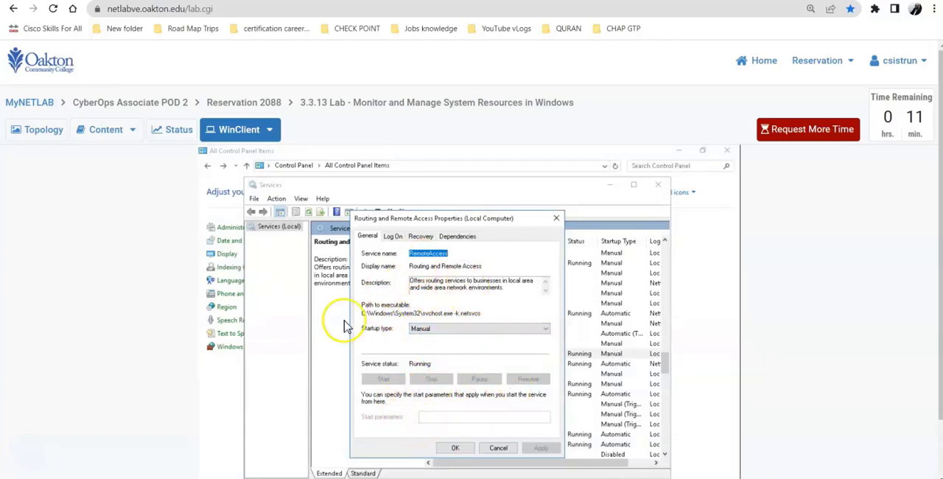
# Read instruction o on page 6, bring up Network Connections on WinClient and refresh its content
pyautogui.click(99, 132)
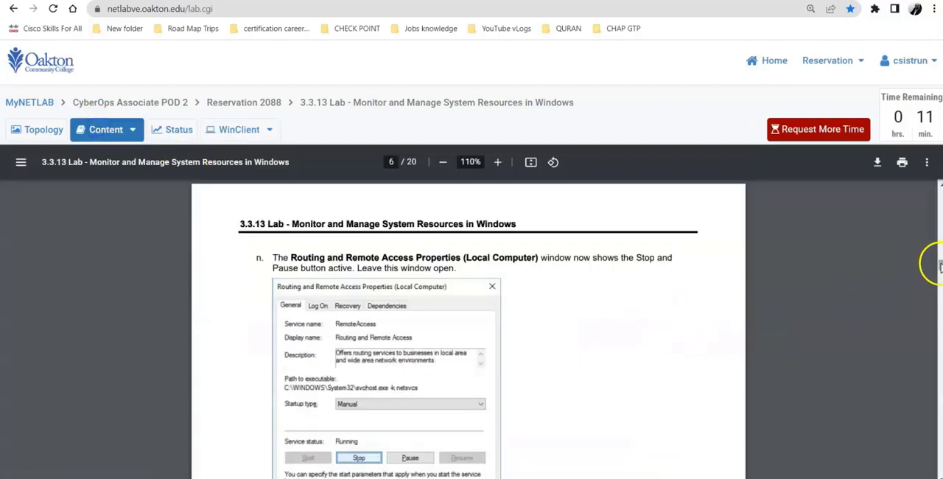
pyautogui.moveTo(940, 265); pyautogui.dragTo(938, 272)
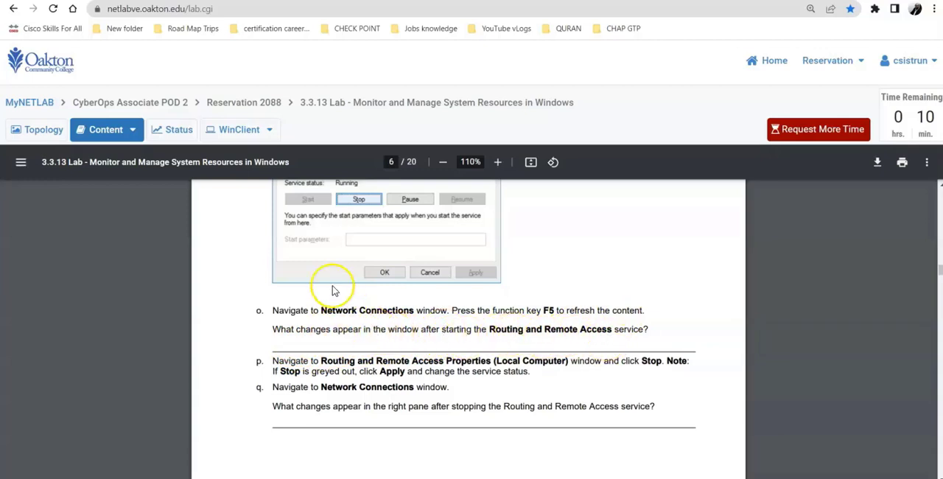
pyautogui.click(226, 132)
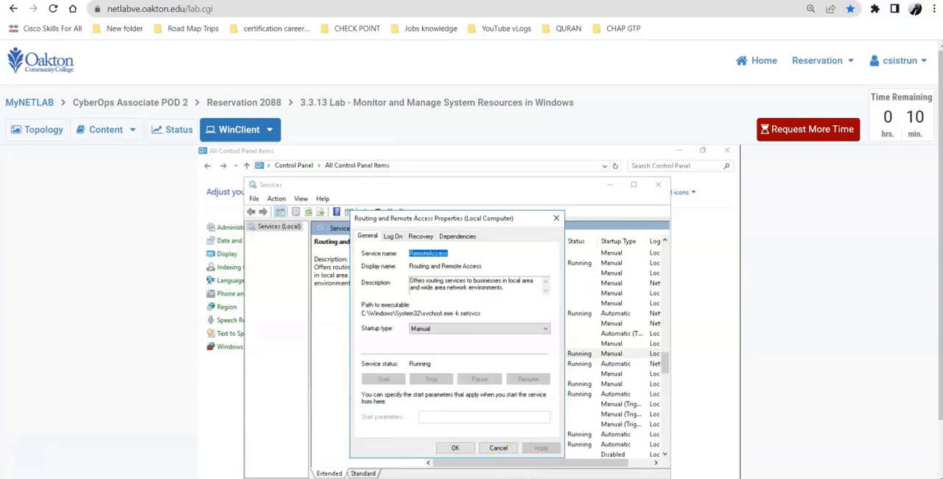
pyautogui.scroll(-1, 763, 373)
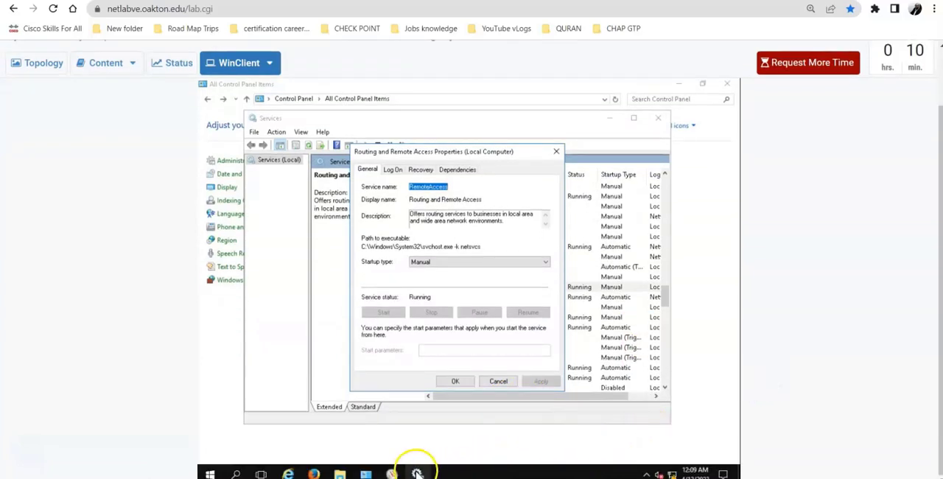
pyautogui.moveTo(417, 473)
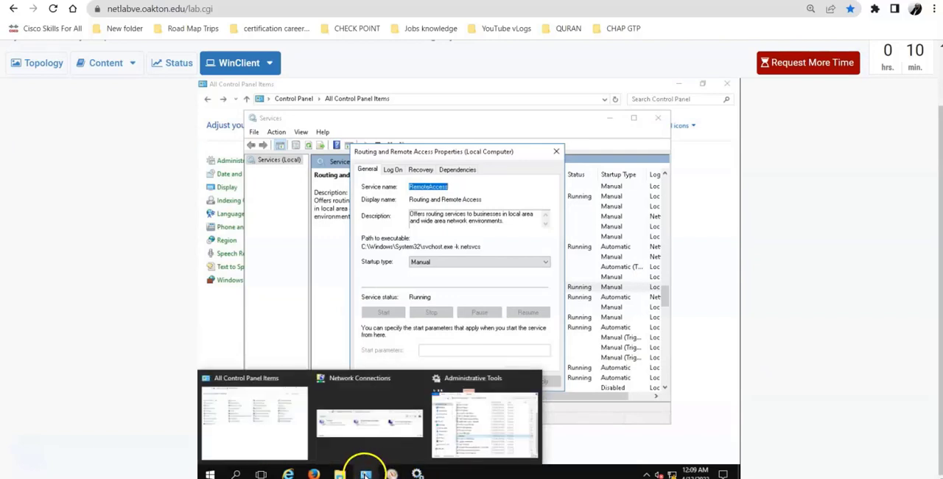
pyautogui.click(364, 435)
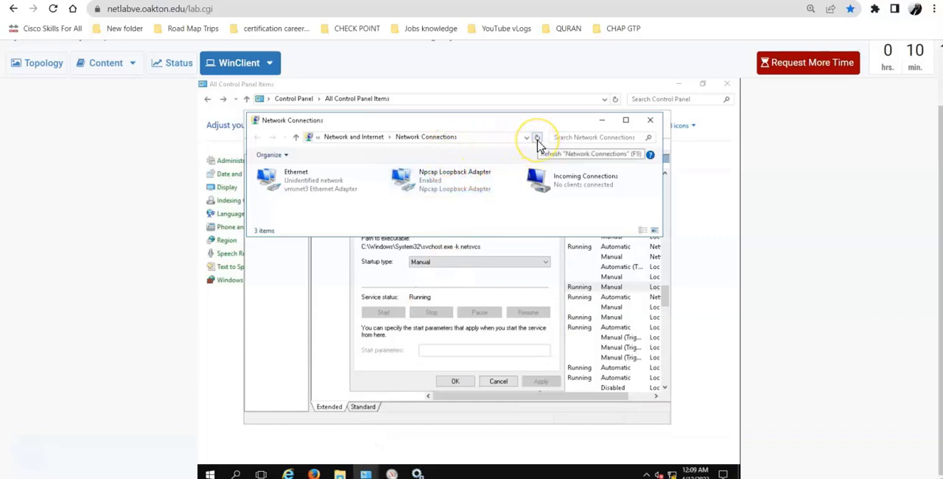
pyautogui.click(537, 140)
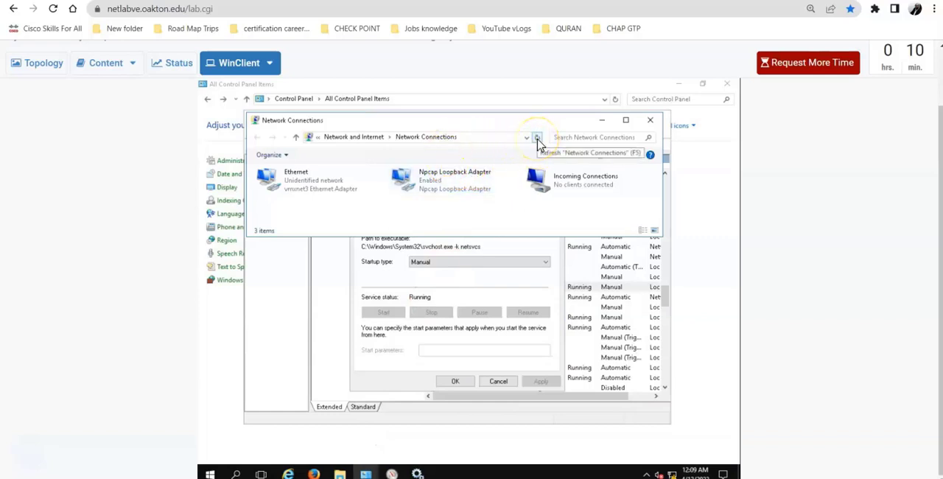
pyautogui.click(537, 140)
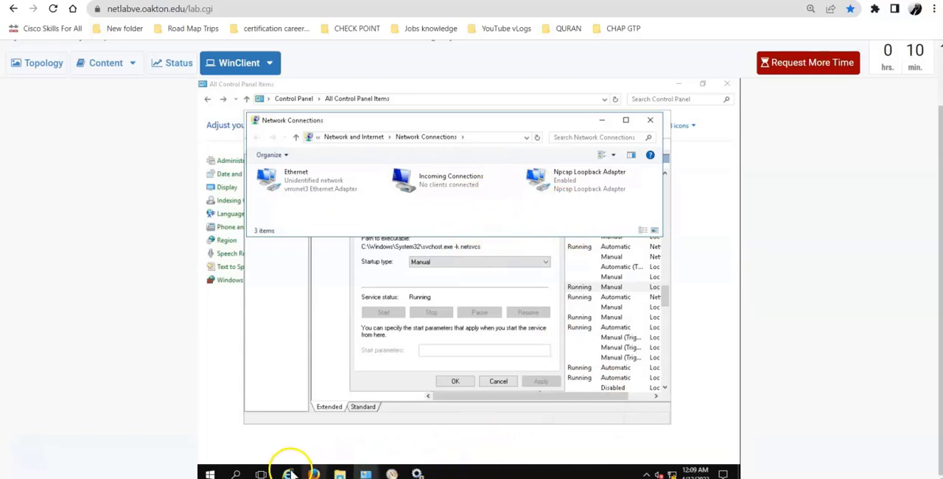
# Read instructions p and q on page 6, switch Routing and Remote Access's startup type to Automatic and back to Manual on WinClient, and apply it
pyautogui.click(106, 69)
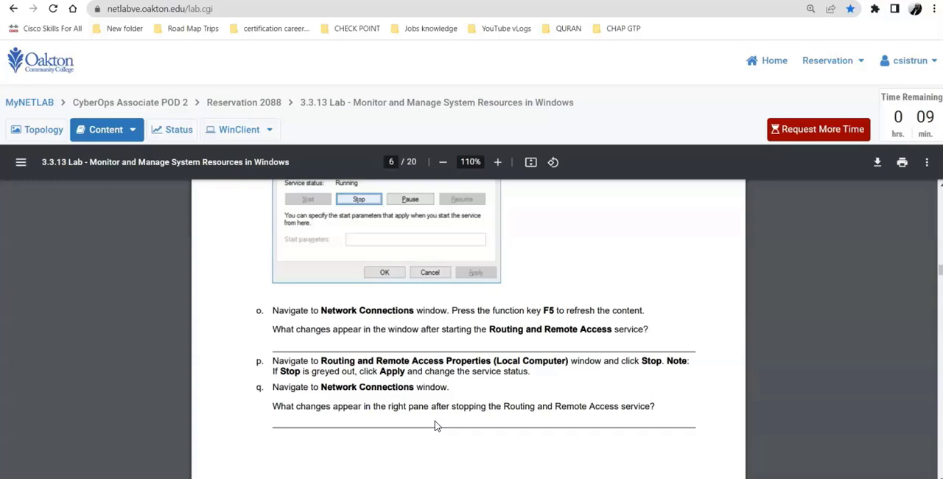
pyautogui.click(229, 131)
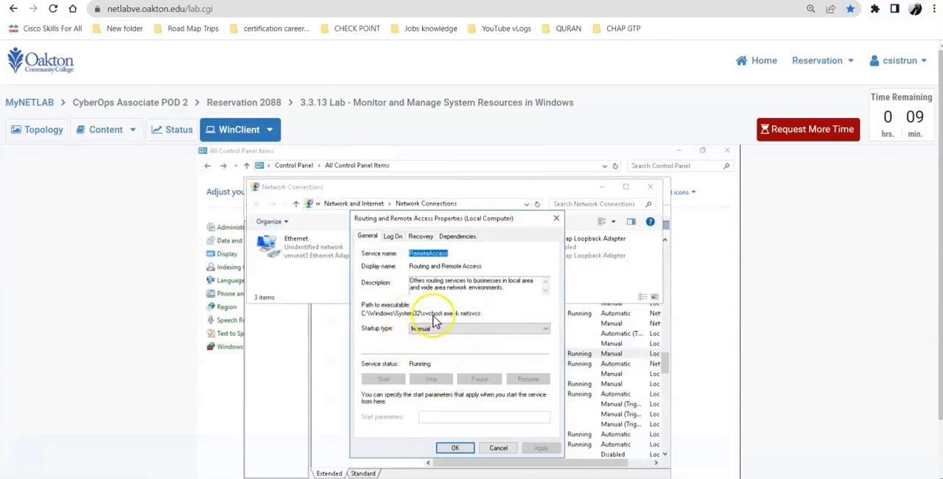
pyautogui.click(465, 328)
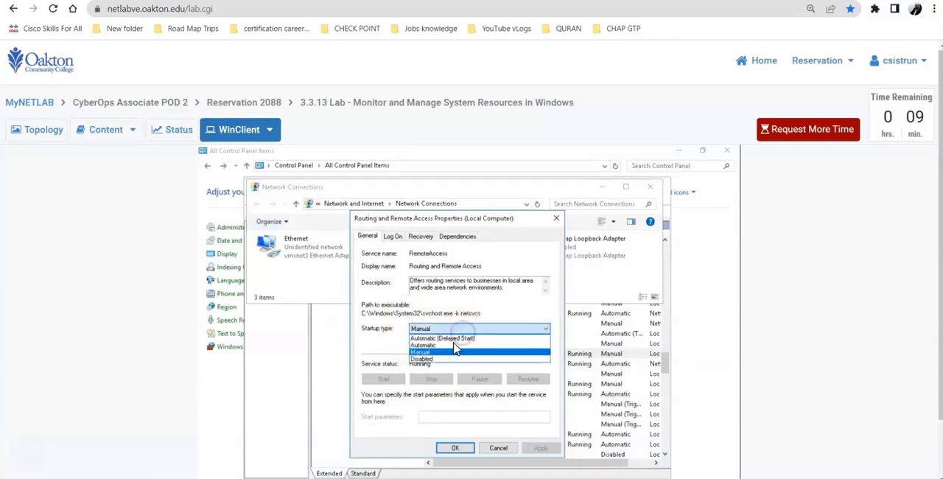
pyautogui.click(448, 346)
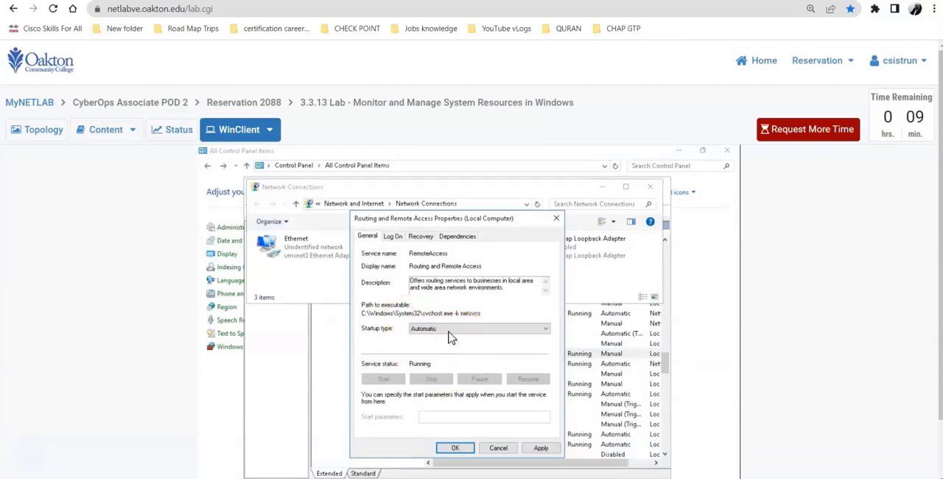
pyautogui.click(447, 329)
pyautogui.click(539, 447)
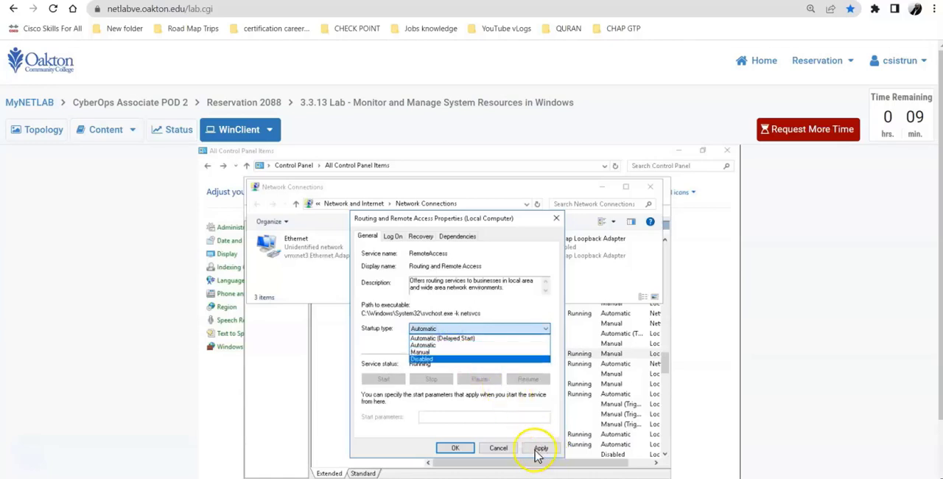
pyautogui.click(383, 345)
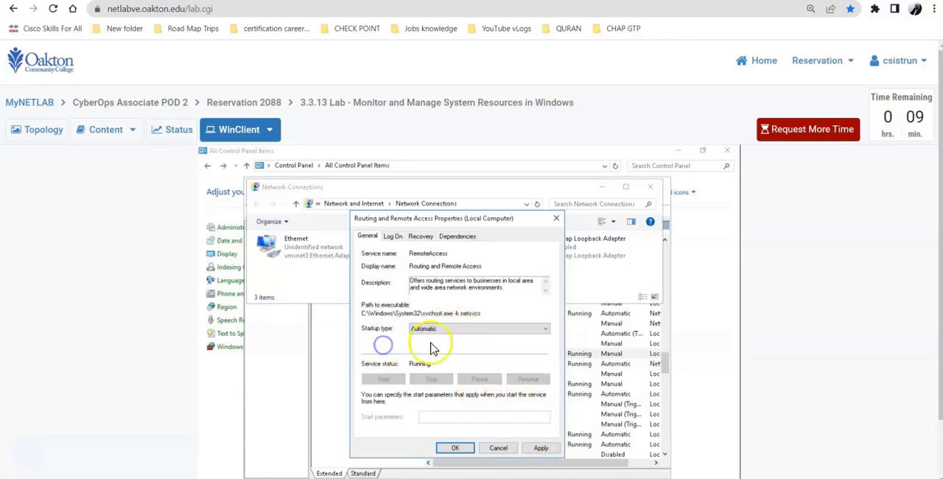
pyautogui.click(448, 328)
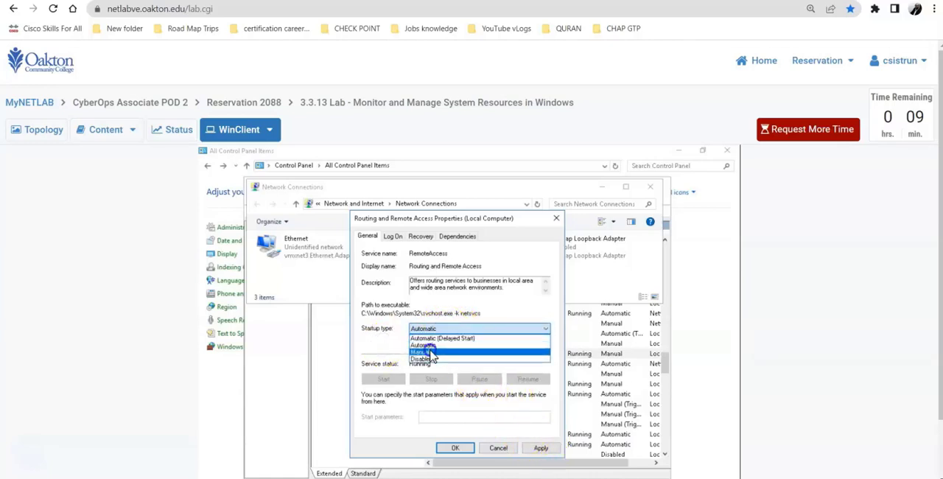
pyautogui.click(431, 354)
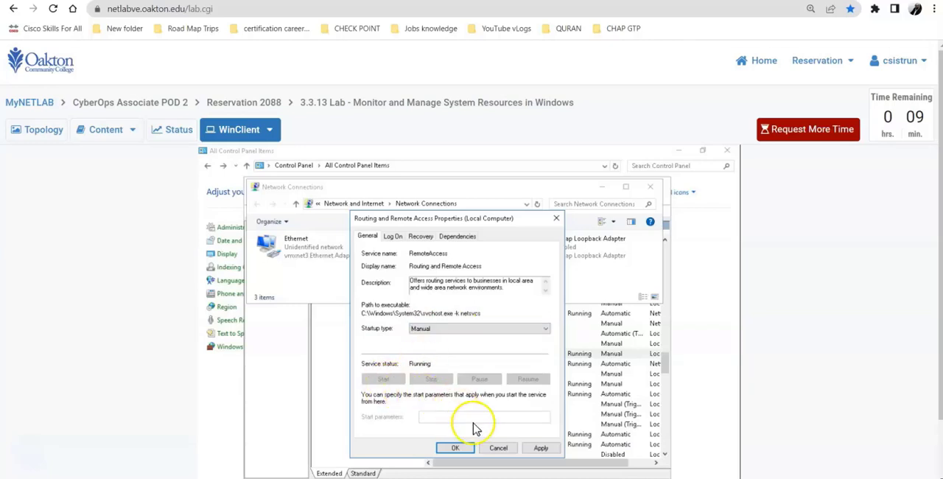
pyautogui.click(541, 448)
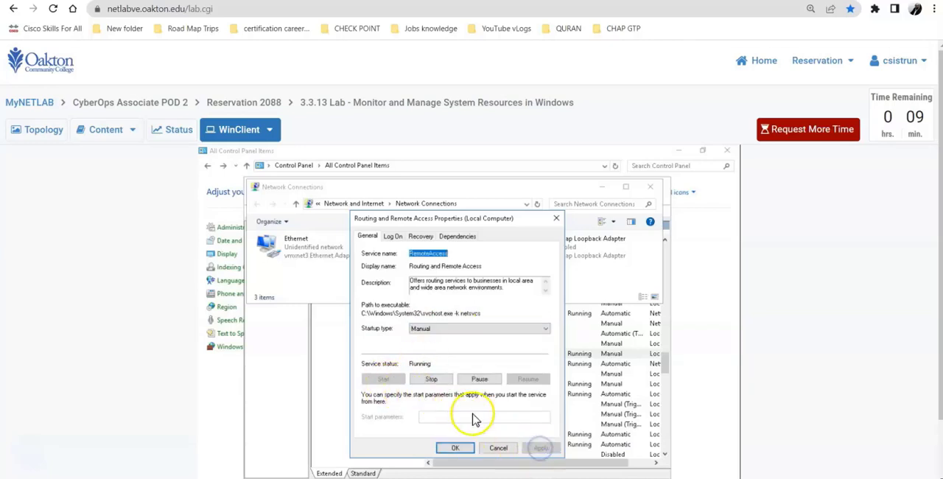
# Stop the Routing and Remote Access service and bring Network Connections to the front to check its adapters
pyautogui.click(430, 381)
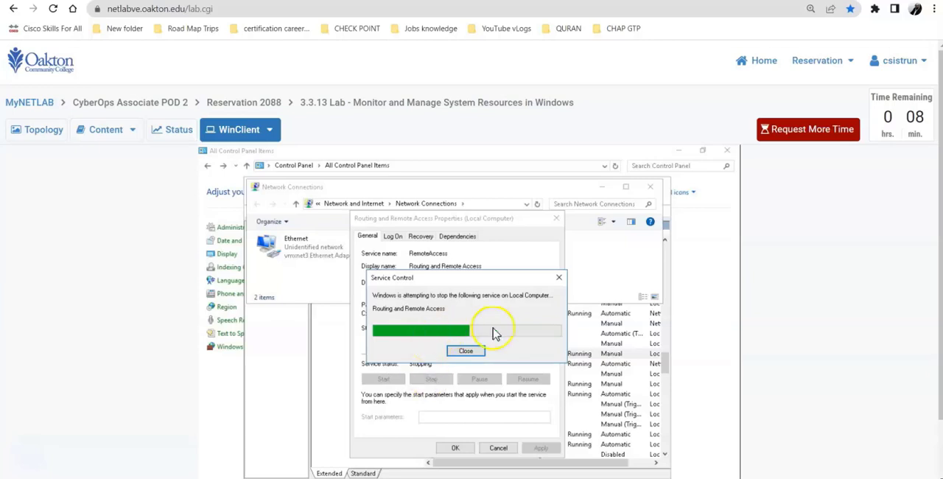
pyautogui.click(306, 277)
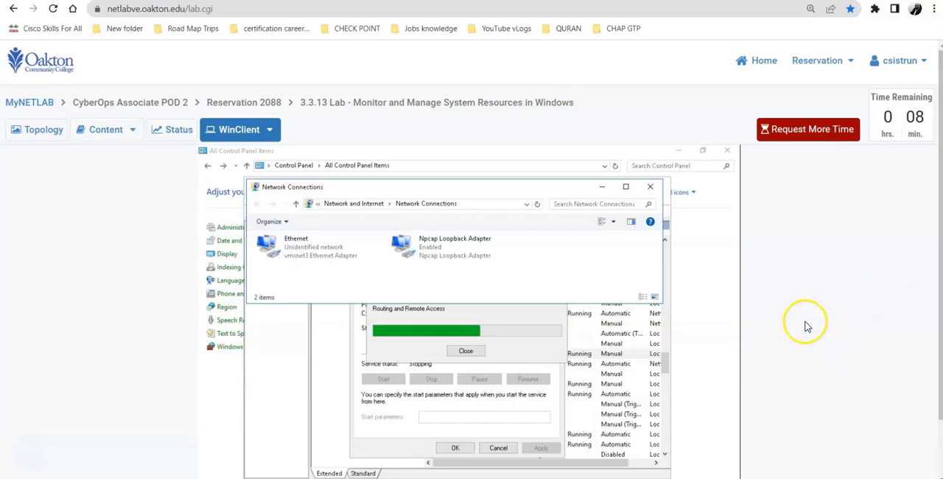
pyautogui.scroll(-1, 806, 324)
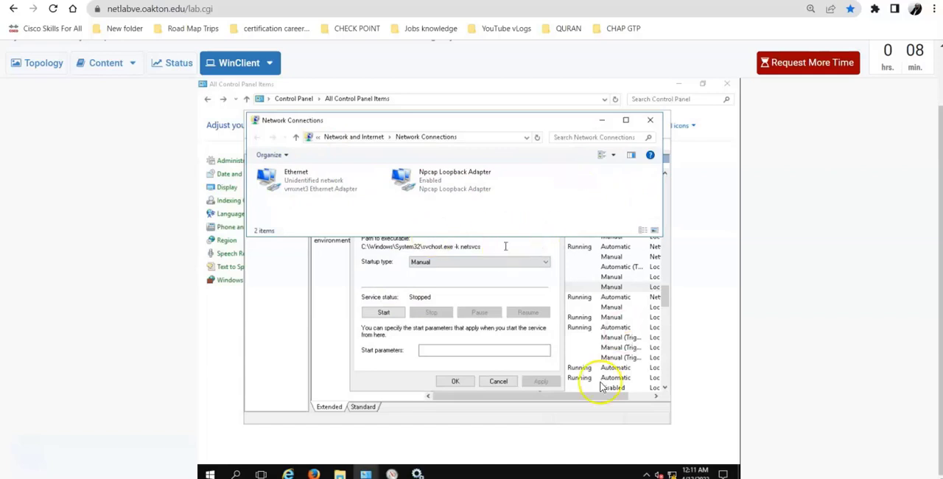
# Read instruction r on page 7, bring up Performance Monitor on WinClient and freeze its display to stop recording
pyautogui.click(106, 65)
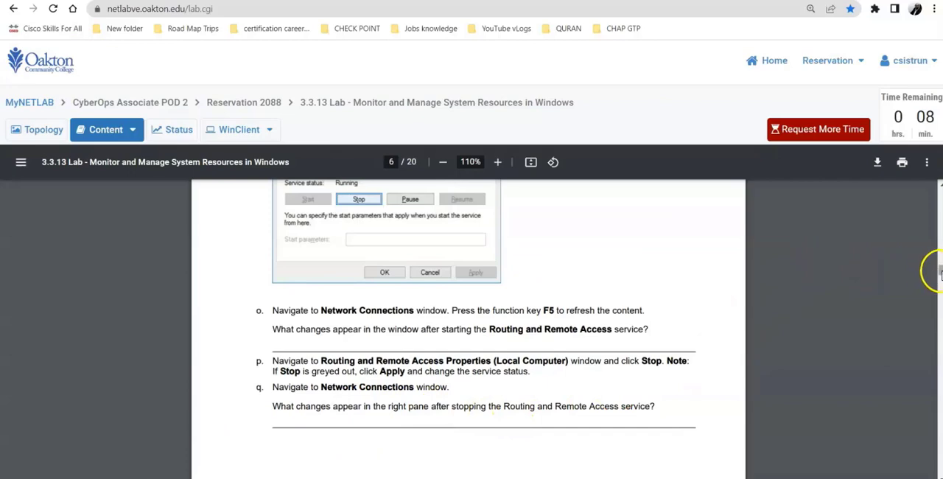
pyautogui.scroll(-5, 940, 272)
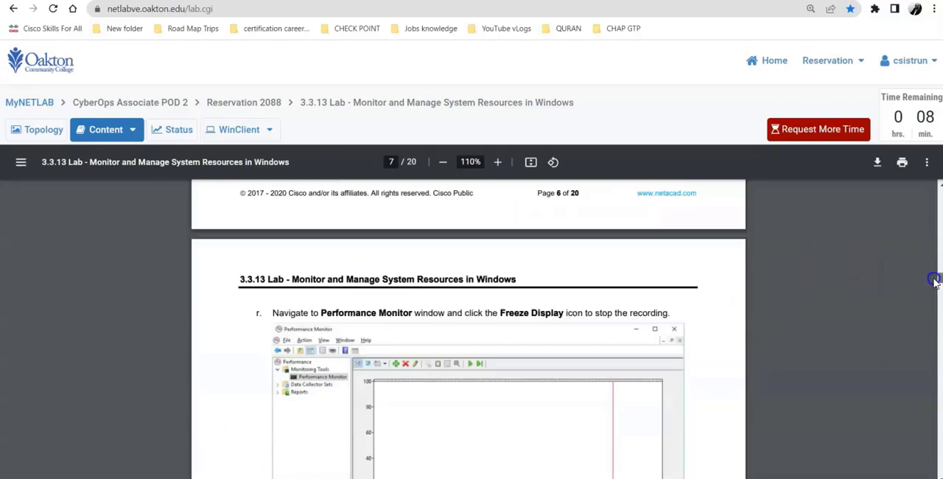
pyautogui.scroll(-1, 933, 283)
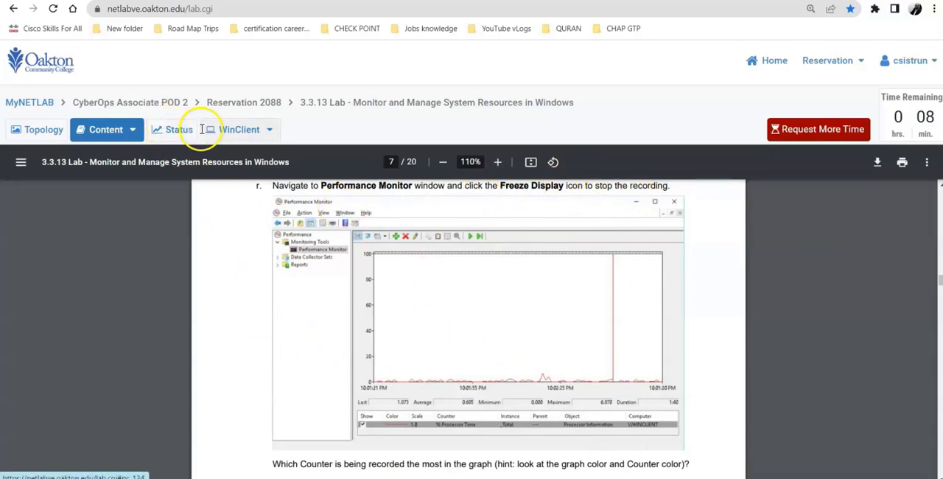
pyautogui.click(240, 130)
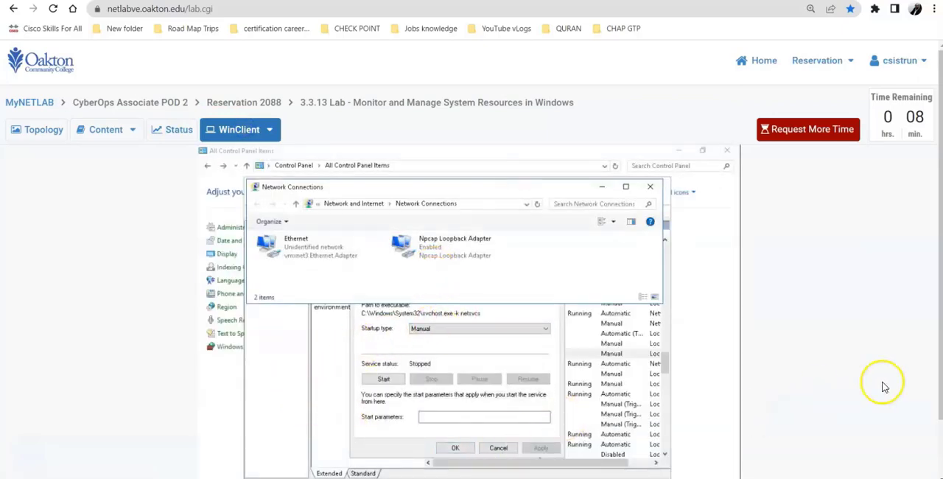
pyautogui.scroll(-1, 870, 382)
pyautogui.moveTo(392, 474)
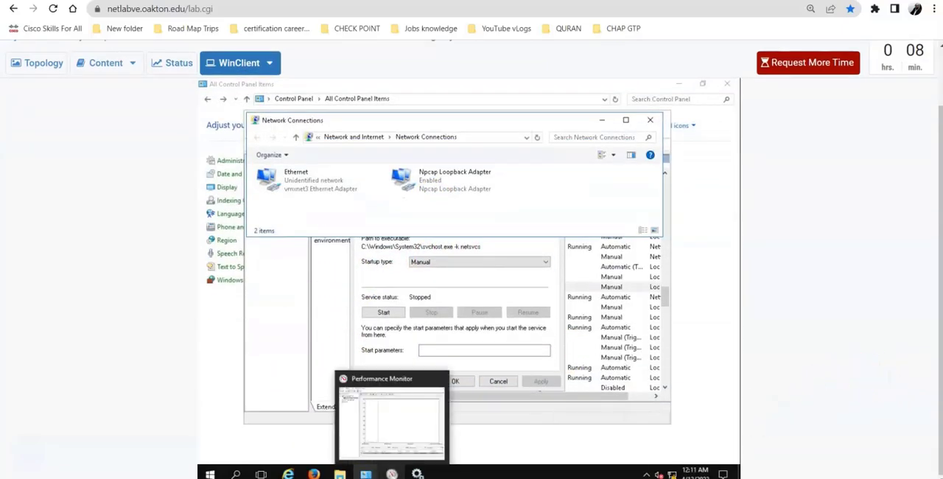
pyautogui.click(409, 431)
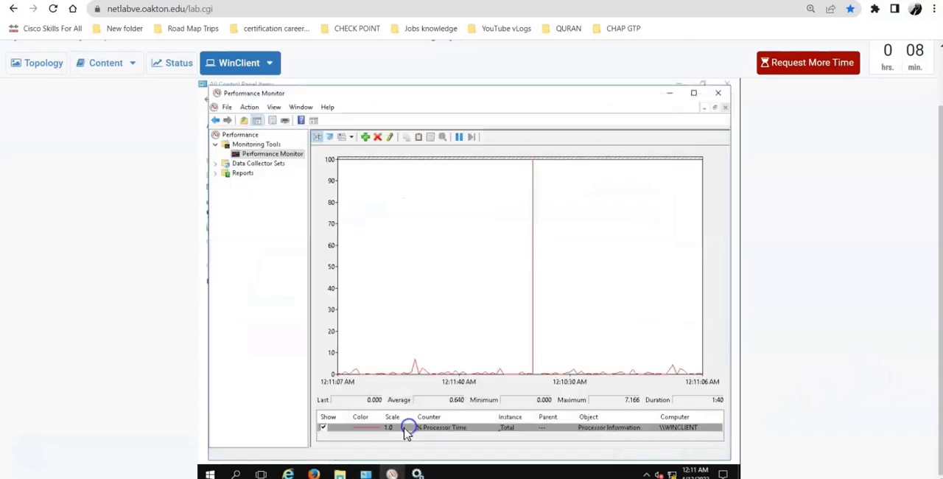
pyautogui.click(457, 137)
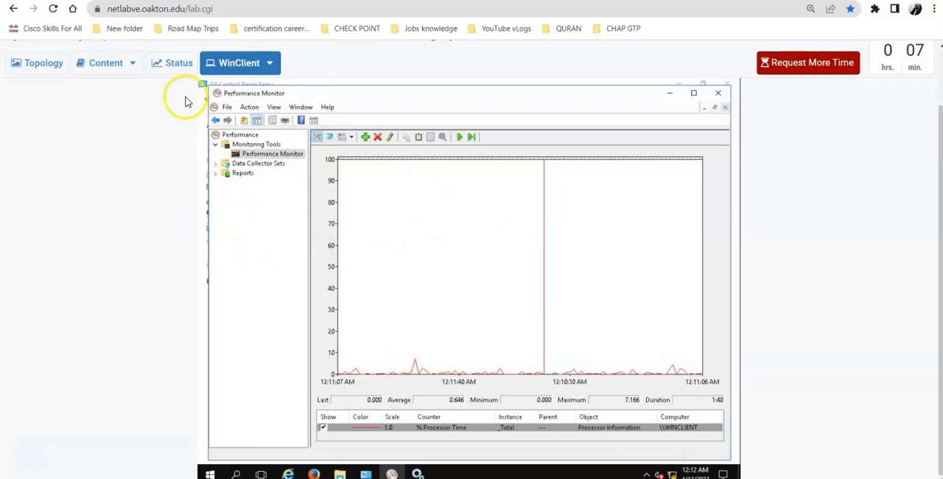
# Read the counter question and instruction s on page 7, and change Performance Monitor's graph type on WinClient to Report
pyautogui.click(102, 64)
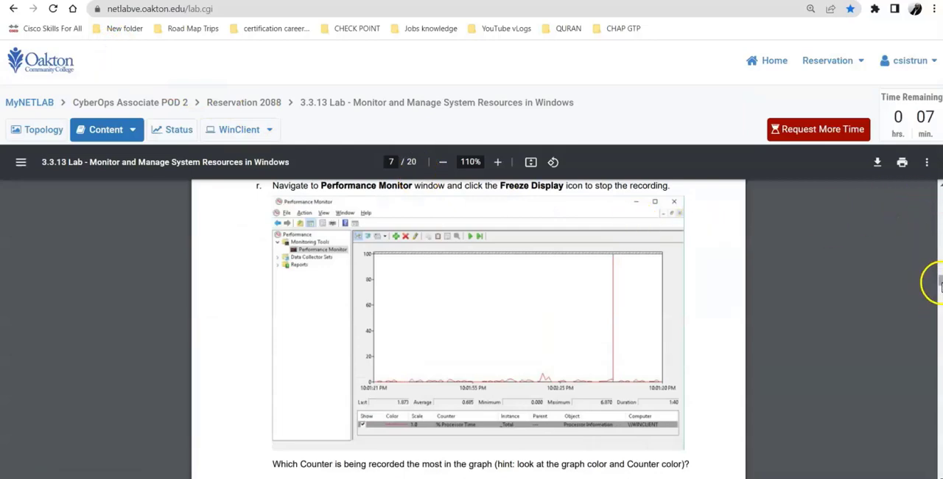
pyautogui.moveTo(940, 283); pyautogui.dragTo(935, 276)
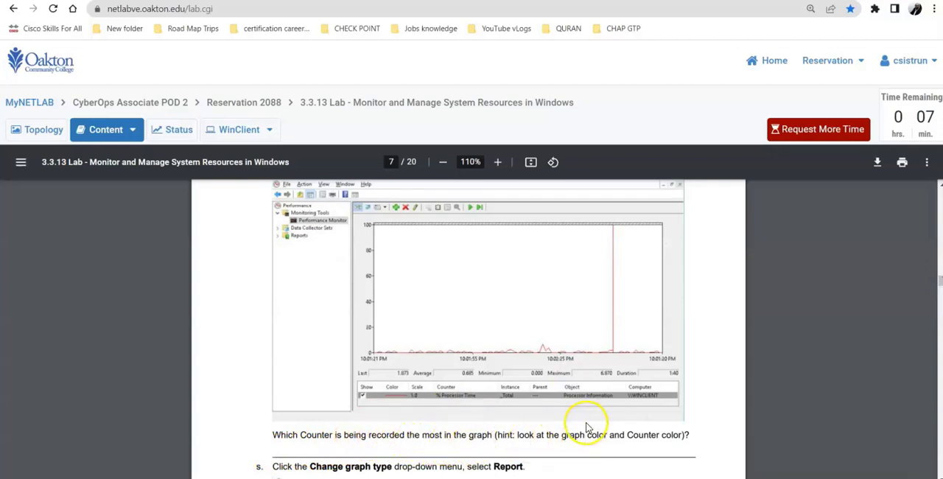
pyautogui.scroll(-3, 584, 435)
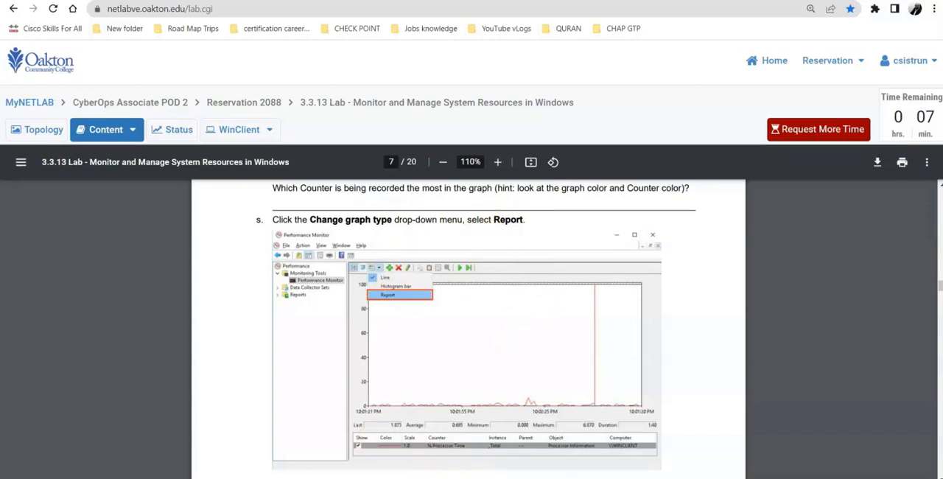
pyautogui.click(238, 131)
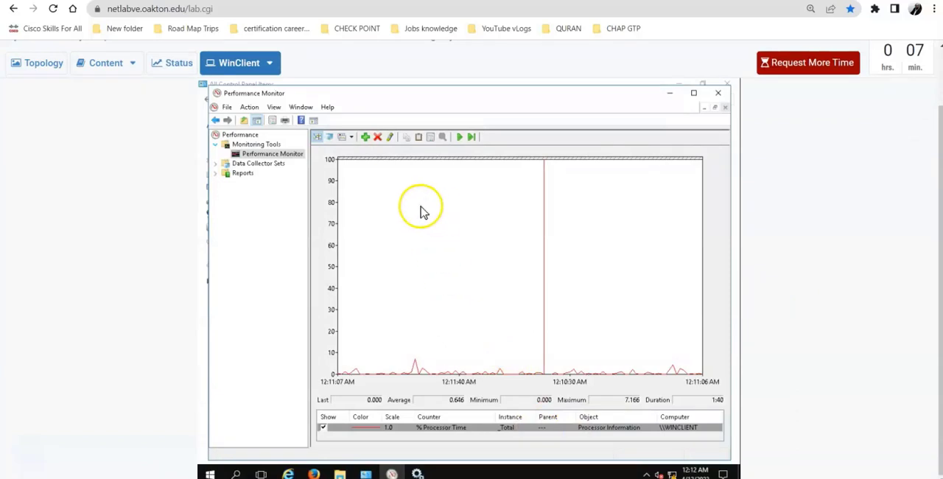
pyautogui.click(350, 138)
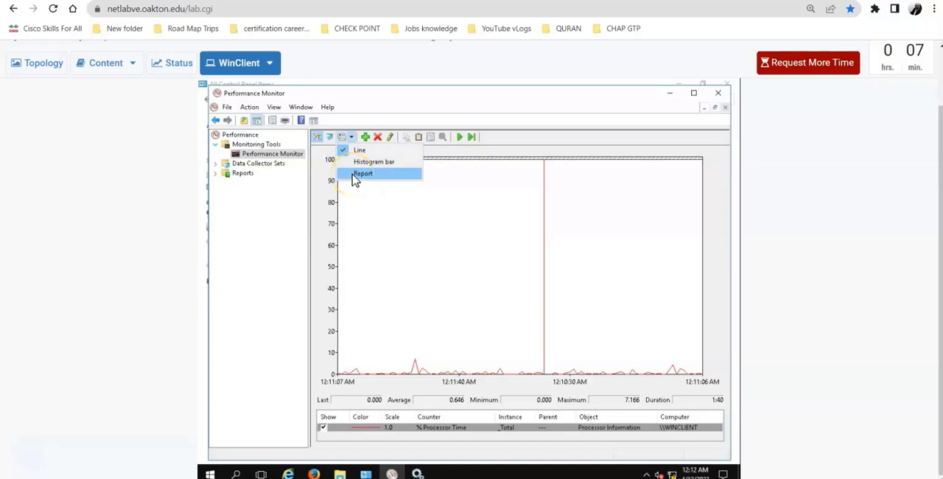
pyautogui.click(354, 176)
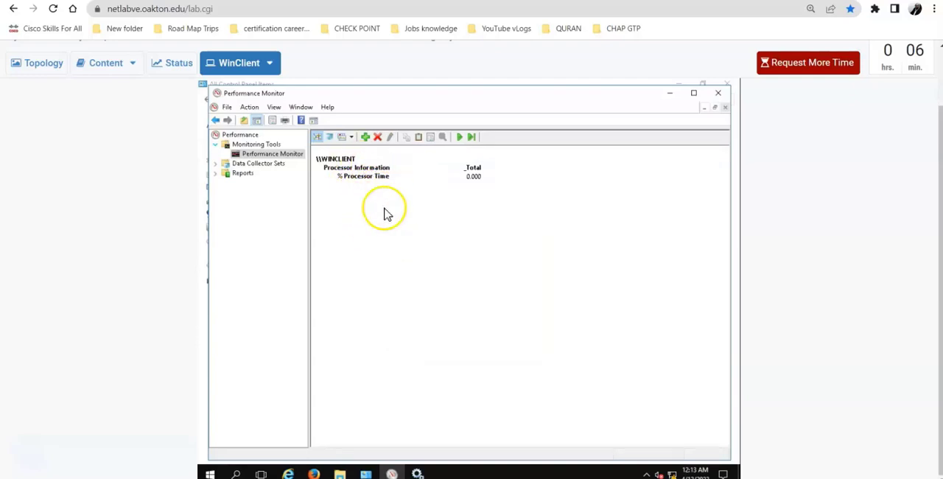
# Read instructions t and u on page 8 and compare them with the report view in WinClient's Performance Monitor
pyautogui.click(105, 65)
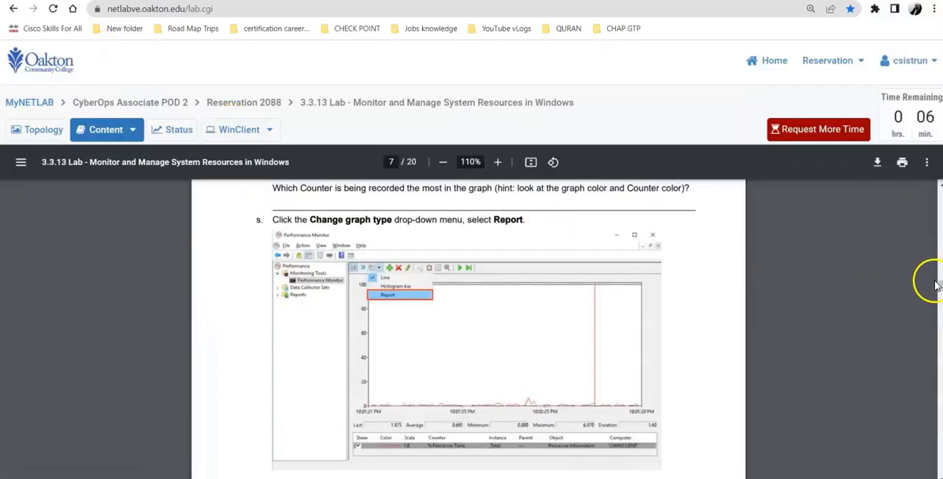
pyautogui.moveTo(936, 285); pyautogui.dragTo(935, 292)
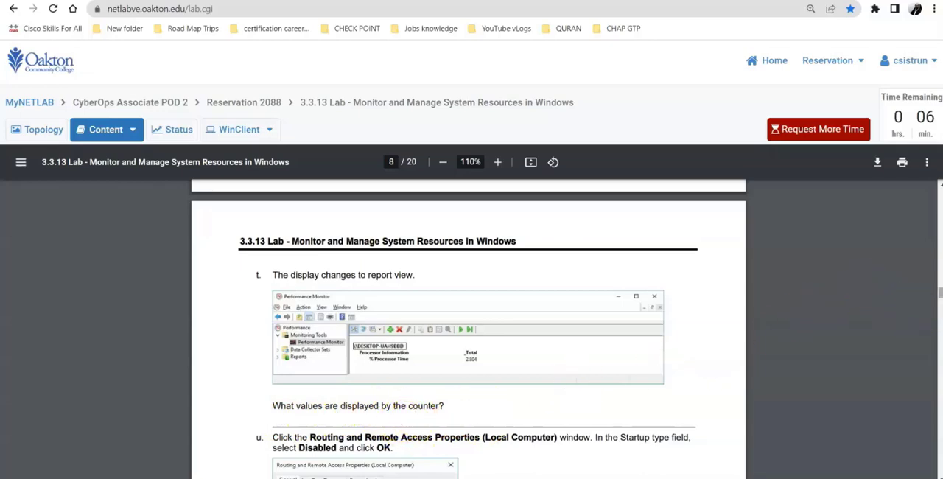
pyautogui.moveTo(942, 298); pyautogui.dragTo(935, 303)
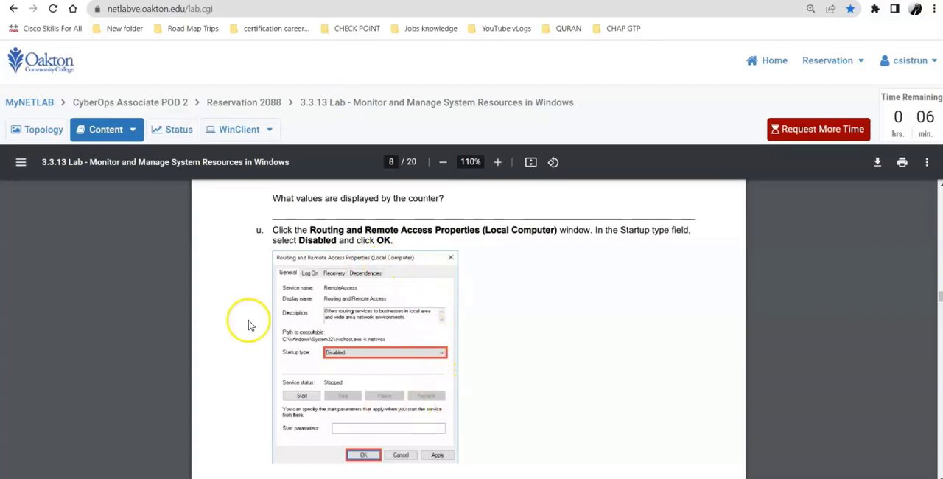
pyautogui.click(238, 130)
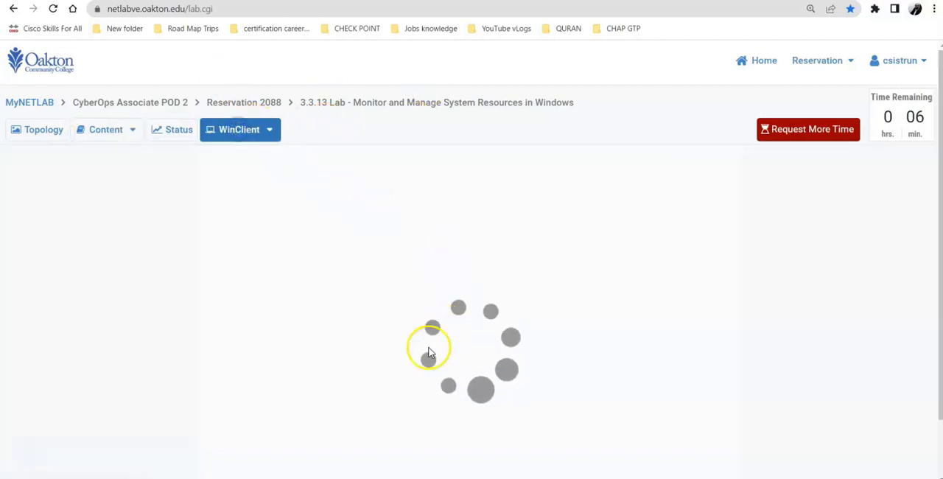
pyautogui.scroll(-1, 796, 324)
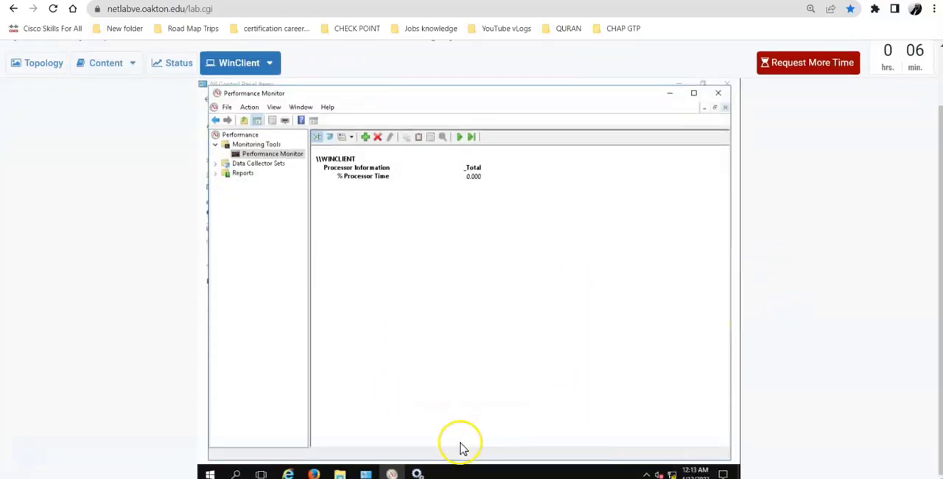
pyautogui.moveTo(417, 472)
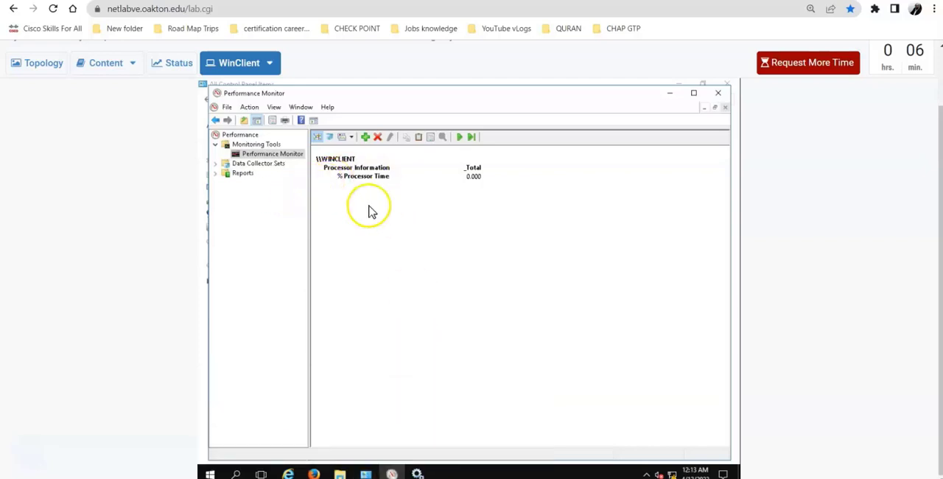
# Reread instruction u on page 8, minimize Performance Monitor on WinClient and bring the Routing and Remote Access Properties window to the front
pyautogui.click(110, 63)
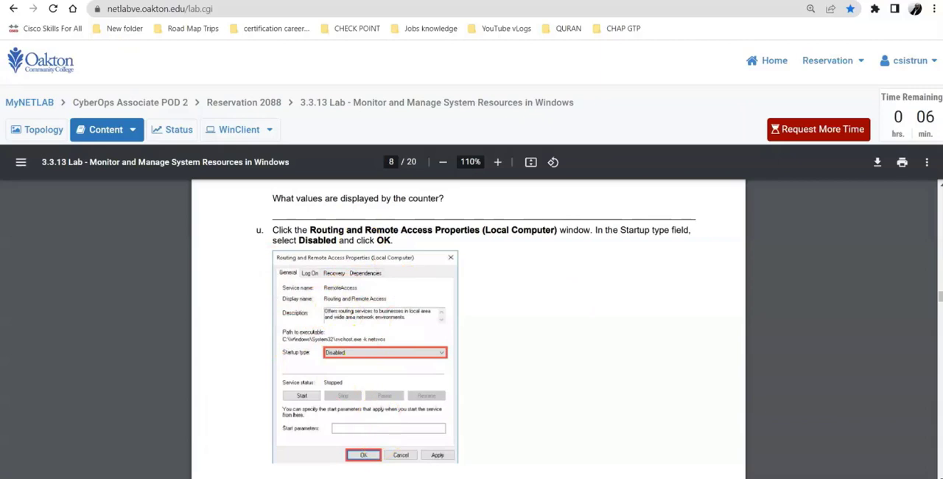
pyautogui.click(241, 129)
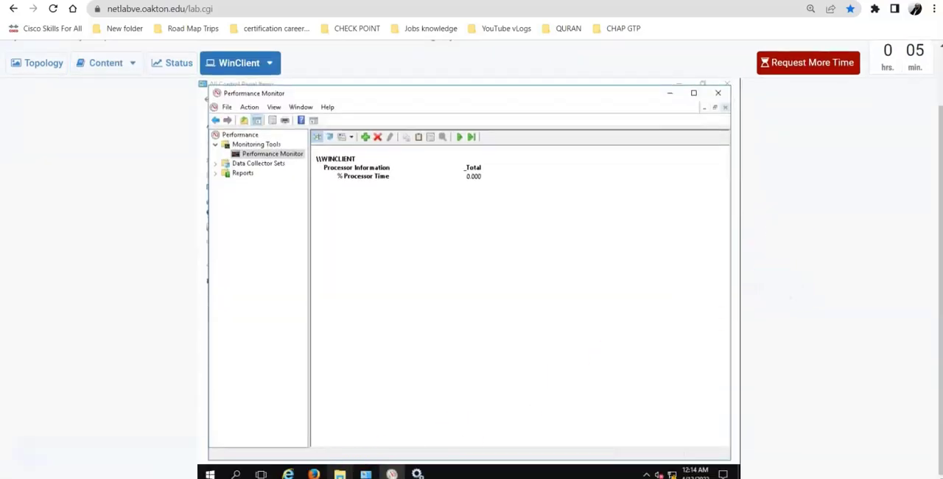
pyautogui.moveTo(366, 474)
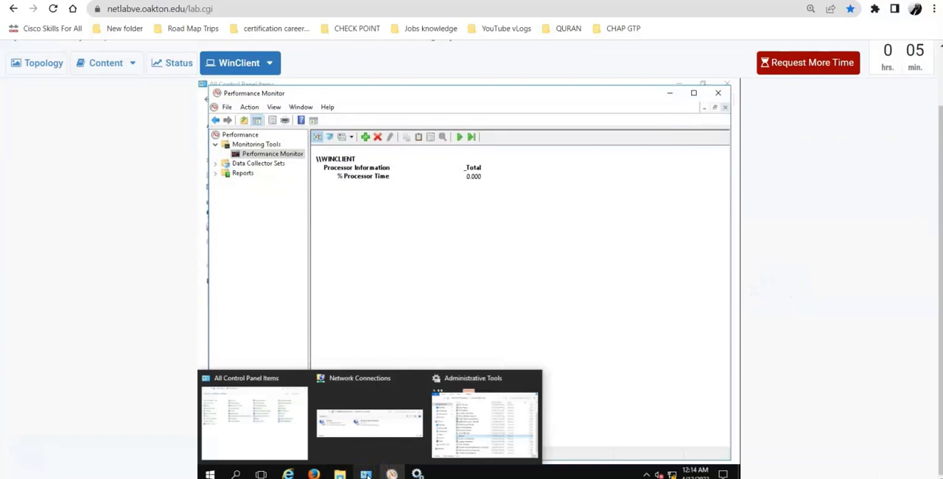
pyautogui.moveTo(392, 473)
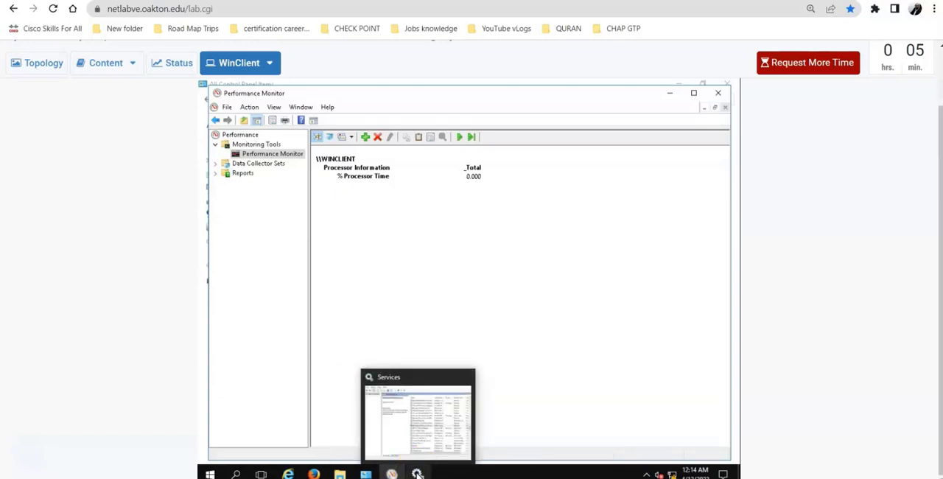
pyautogui.click(670, 93)
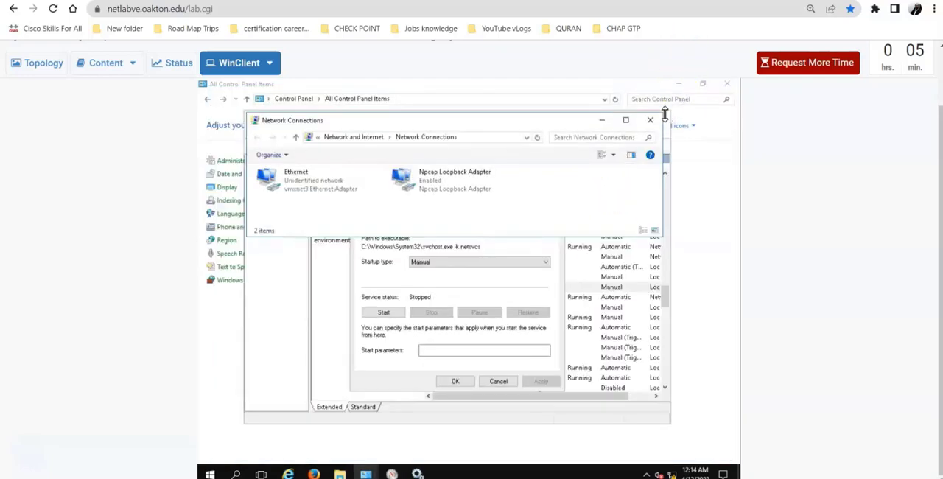
pyautogui.click(381, 361)
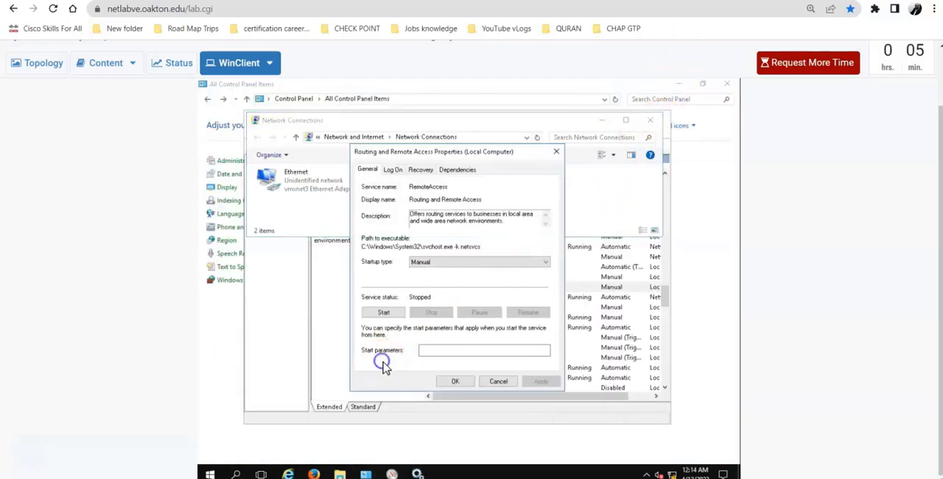
# Set the Routing and Remote Access service's startup type to Disabled as instruction u shows, and accept the properties
pyautogui.click(107, 64)
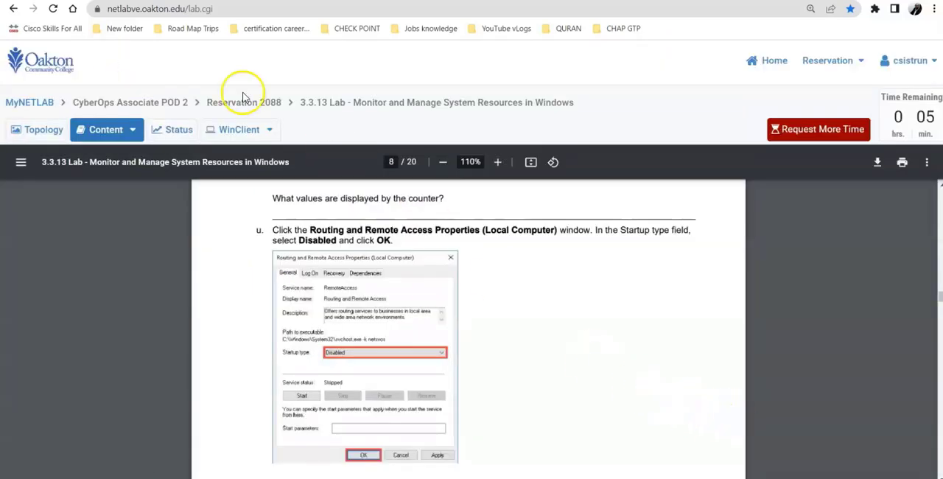
pyautogui.click(233, 133)
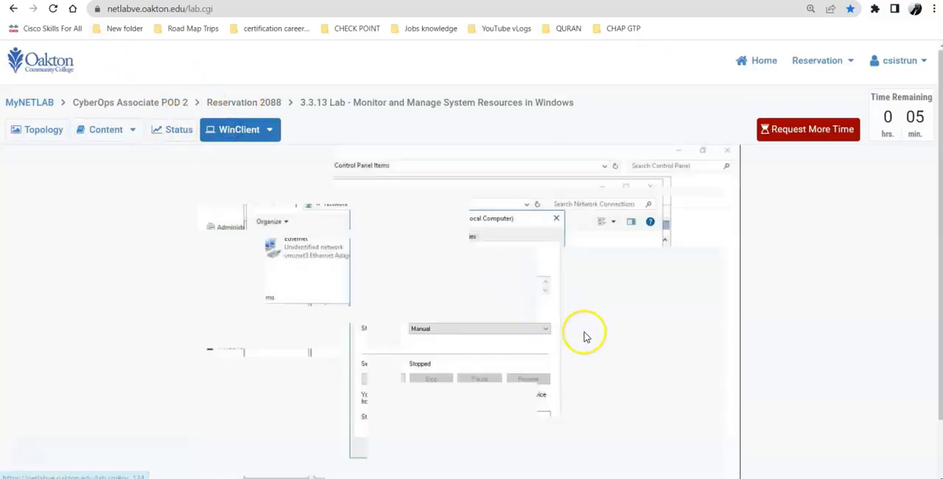
pyautogui.click(445, 328)
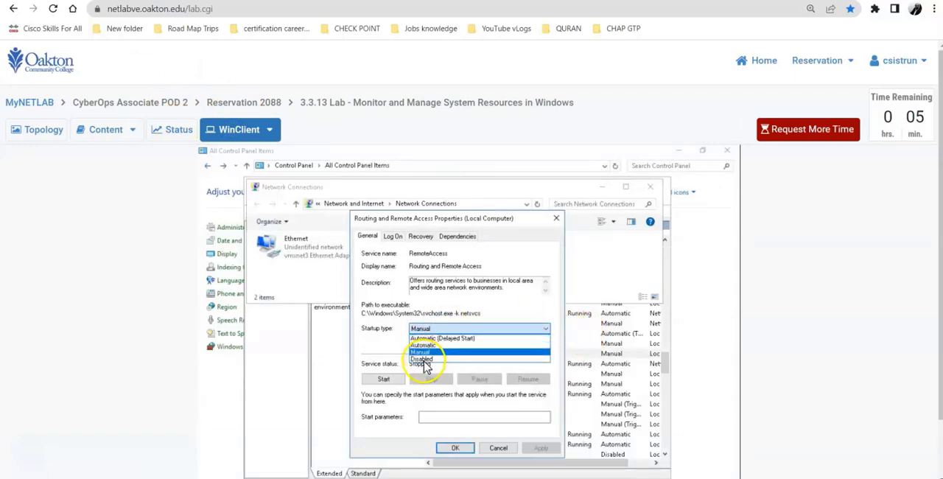
pyautogui.click(424, 360)
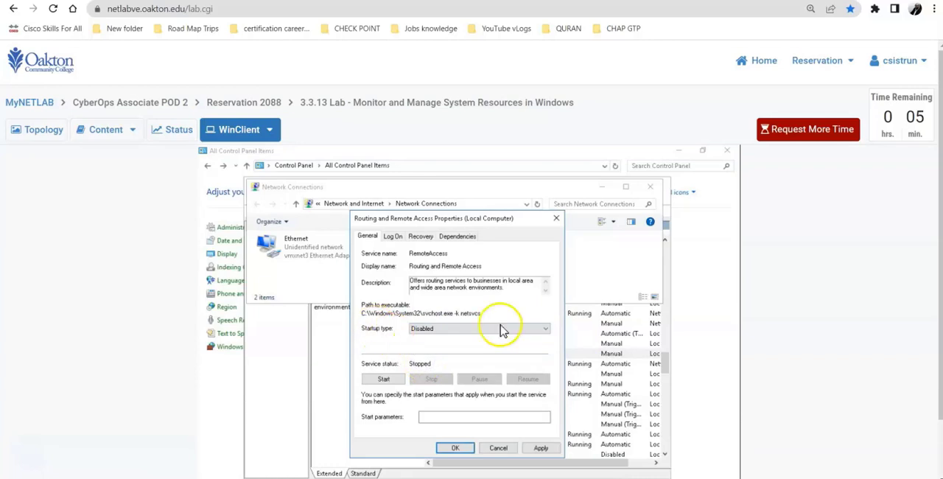
pyautogui.click(102, 130)
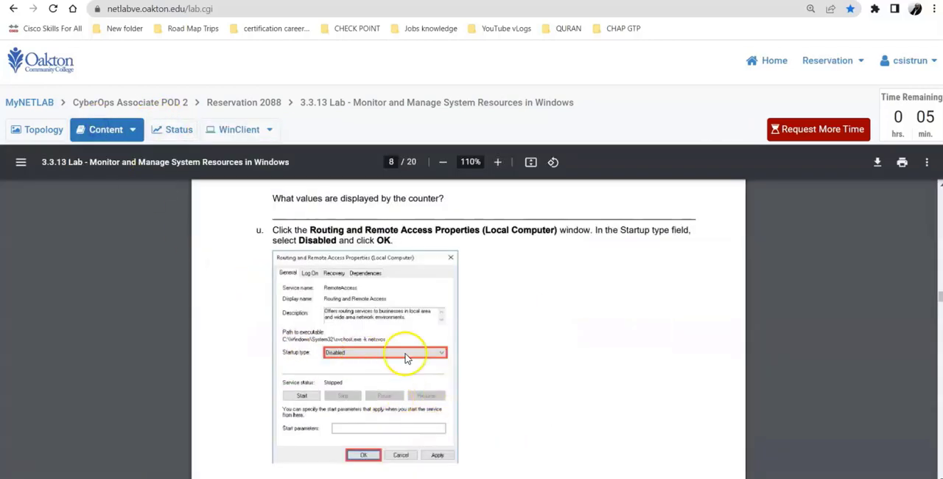
pyautogui.click(239, 132)
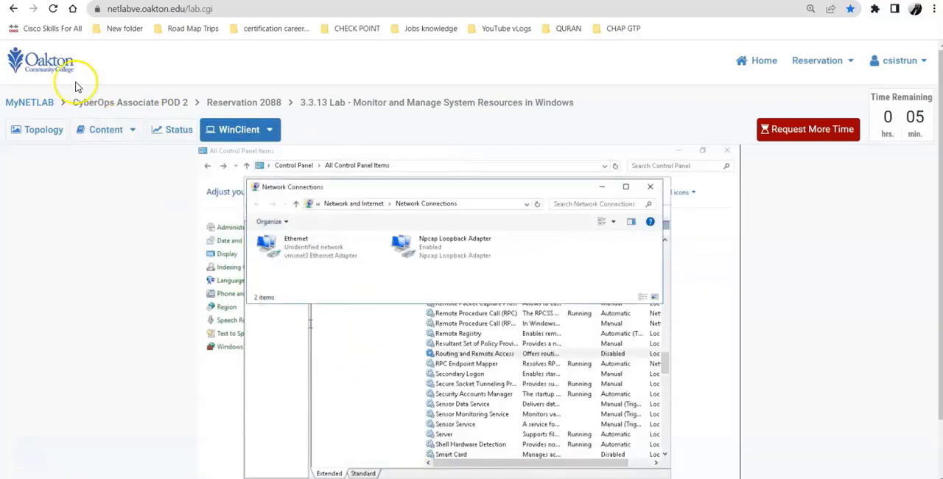
# Read instructions v to x on page 8 and close the service properties, Performance Monitor, Network Connections and Control Panel windows on WinClient
pyautogui.click(100, 131)
pyautogui.scroll(-3, 505, 330)
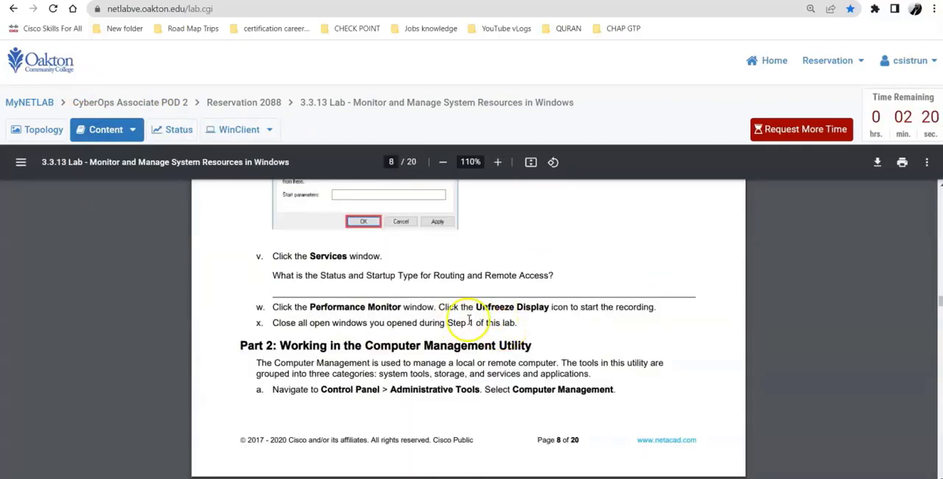
pyautogui.click(226, 129)
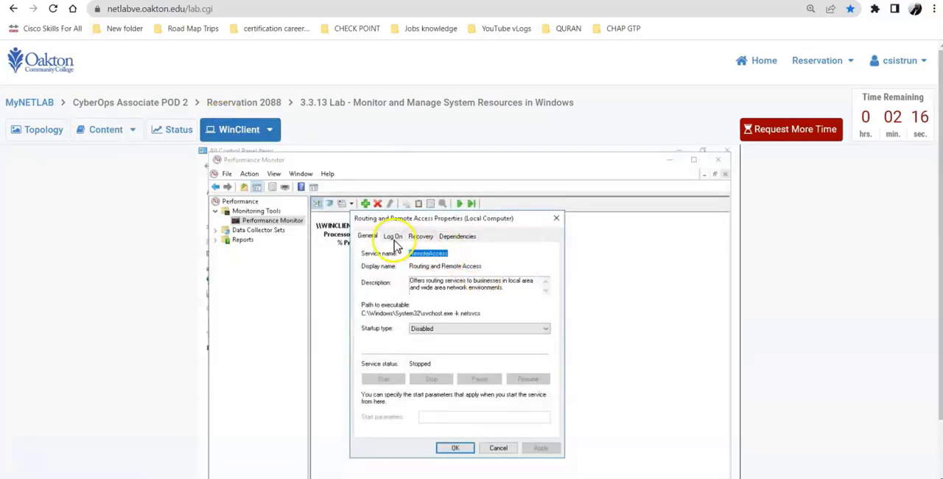
pyautogui.click(556, 219)
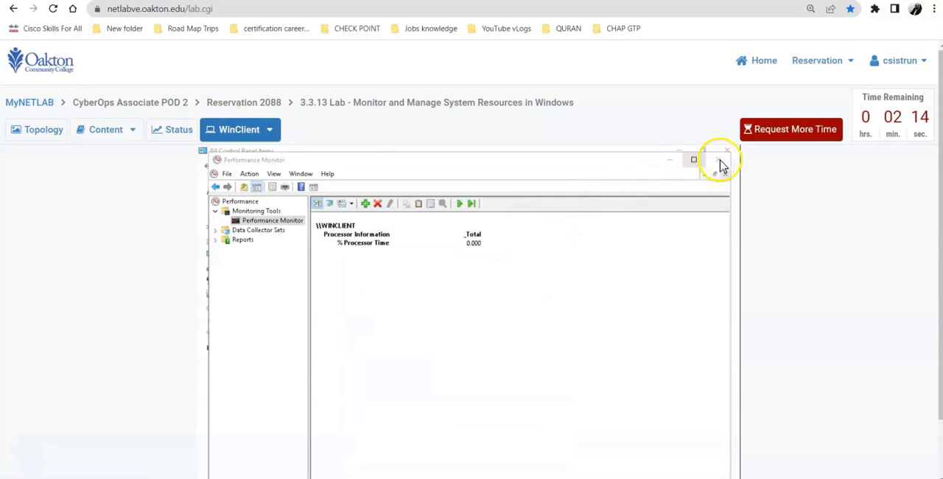
pyautogui.click(721, 162)
pyautogui.click(653, 189)
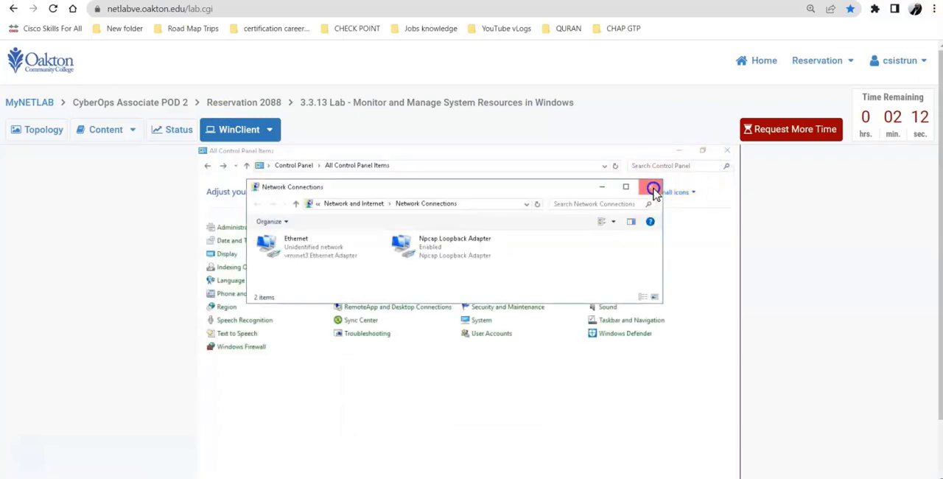
pyautogui.click(727, 151)
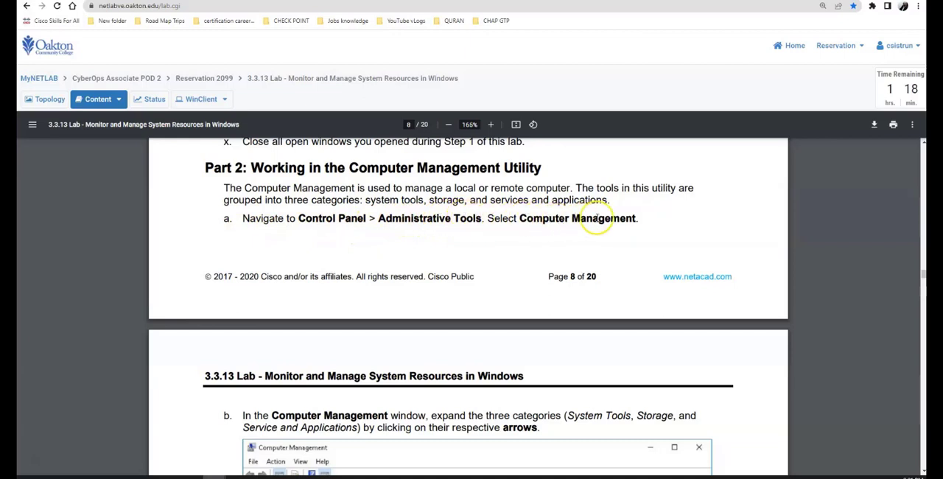
# Open Control Panel on WinClient through a search for "con" and launch Computer Management from Administrative Tools
pyautogui.click(198, 99)
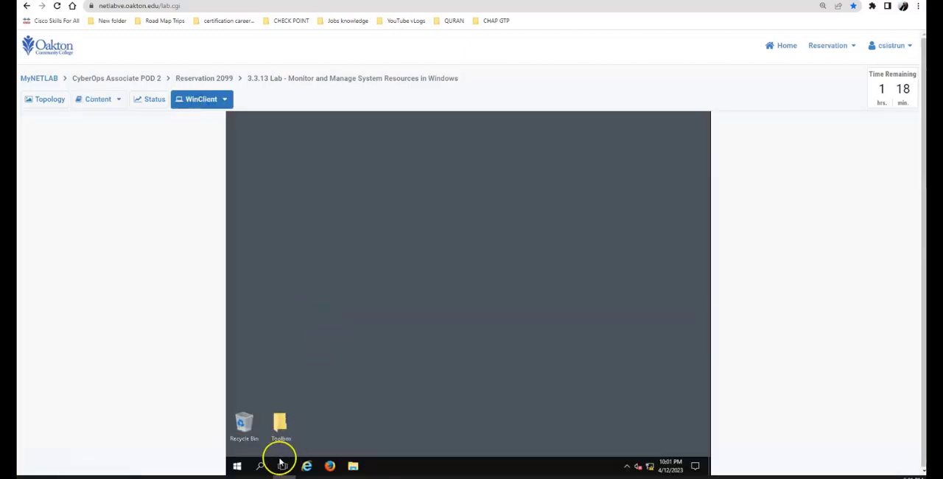
pyautogui.click(261, 466)
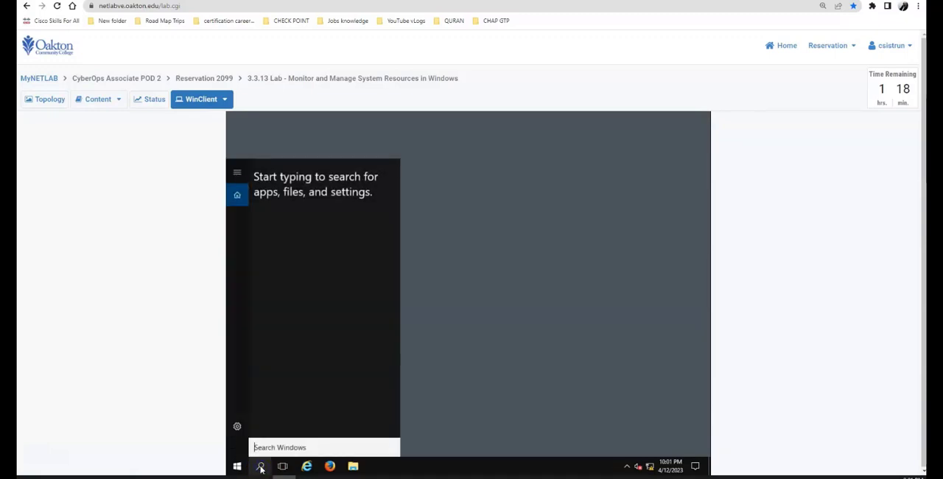
pyautogui.write('con')
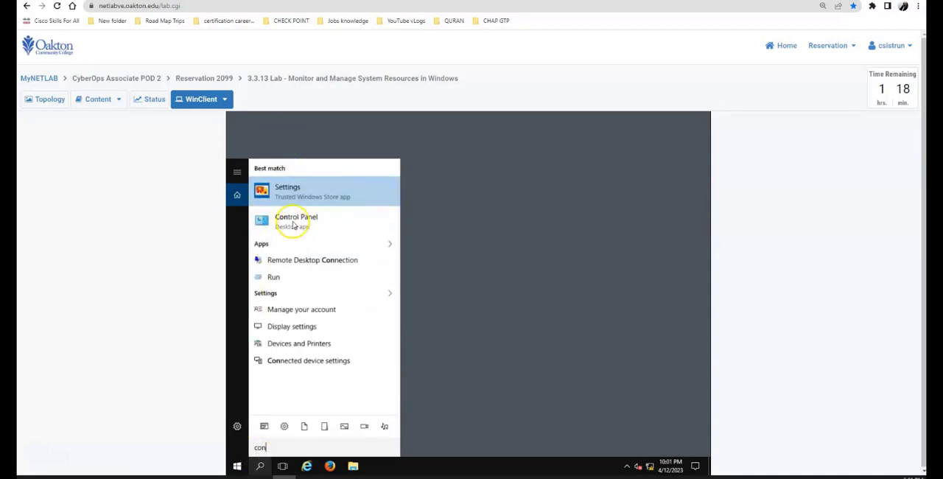
pyautogui.click(292, 221)
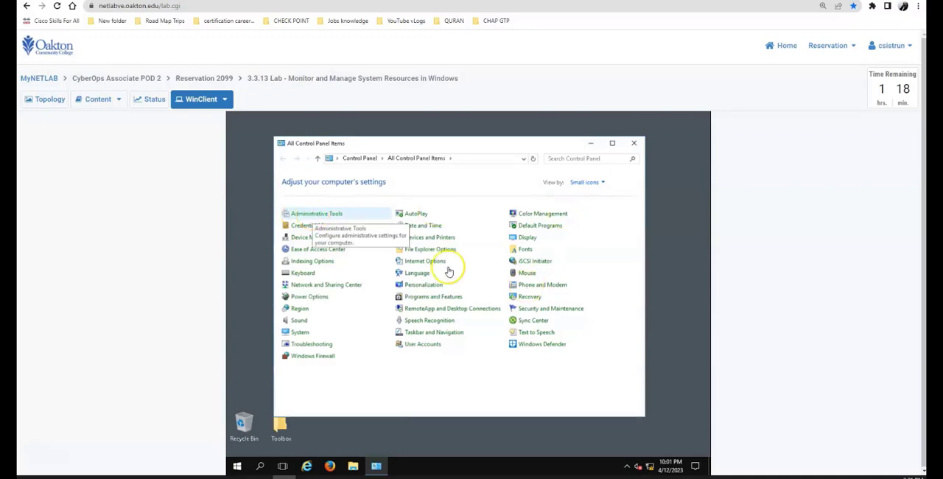
pyautogui.doubleClick(330, 214)
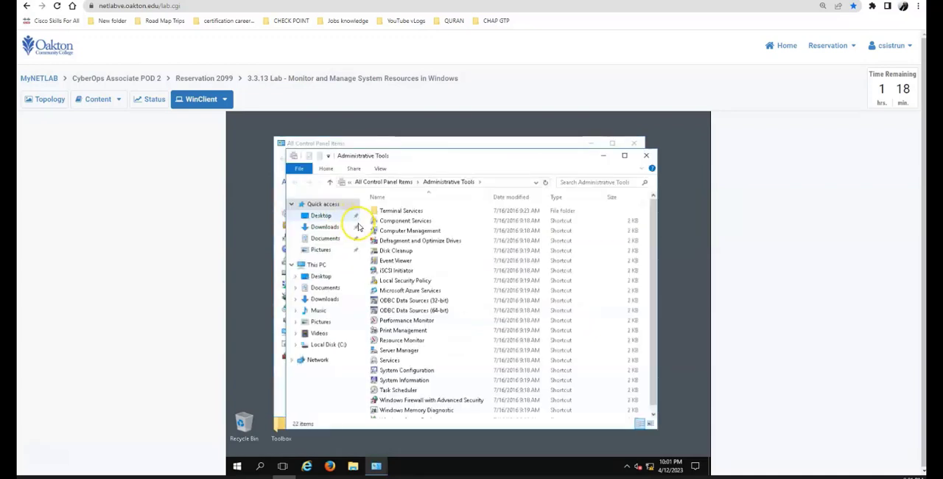
pyautogui.click(400, 231)
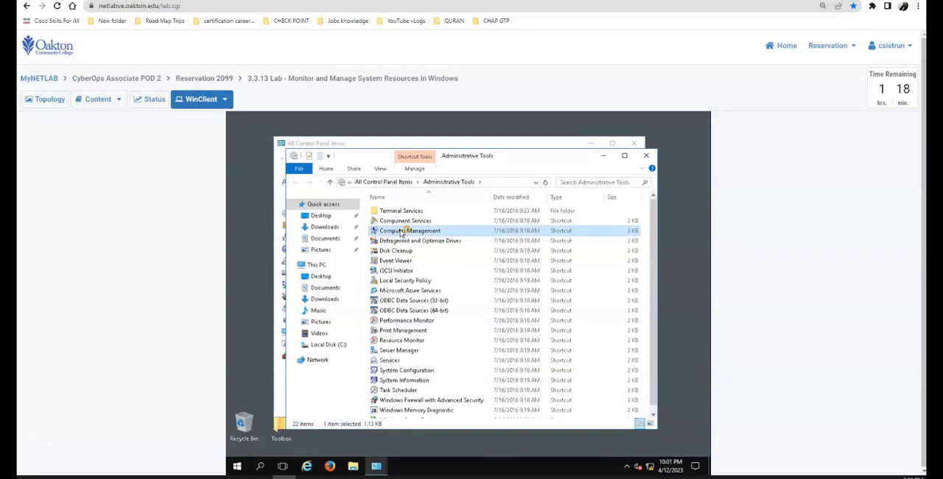
pyautogui.doubleClick(401, 231)
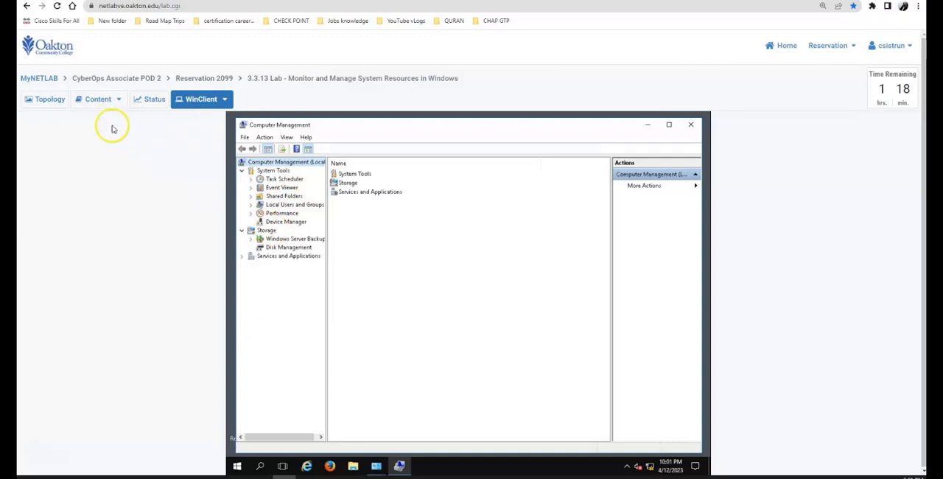
# Read instruction b of Part 2 and expand the Services and Applications category in Computer Management
pyautogui.click(96, 99)
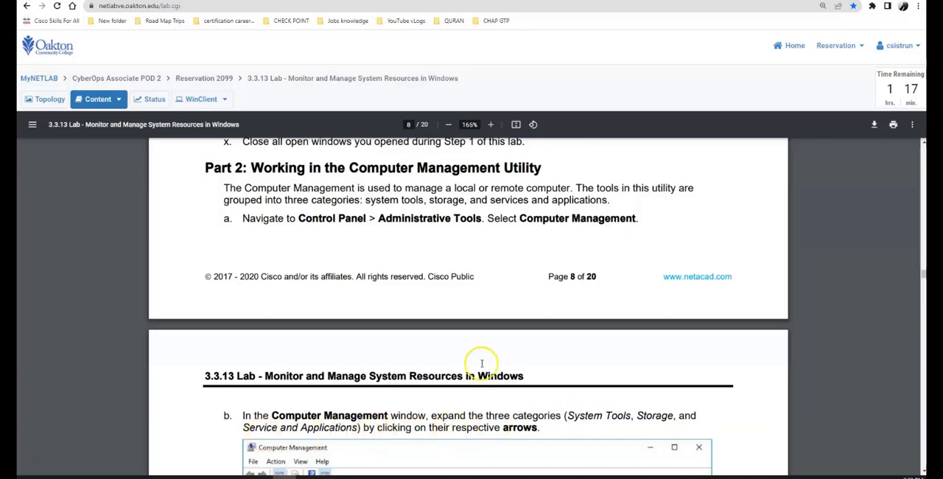
pyautogui.click(201, 99)
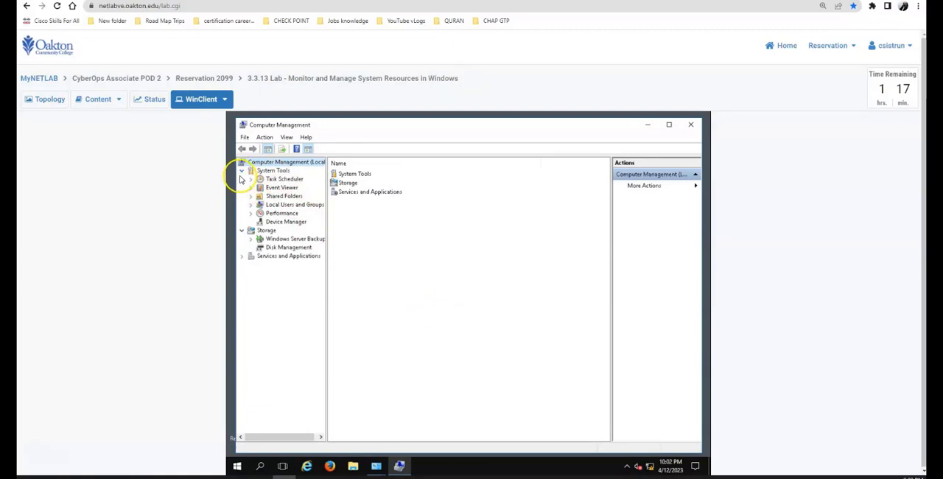
pyautogui.click(242, 257)
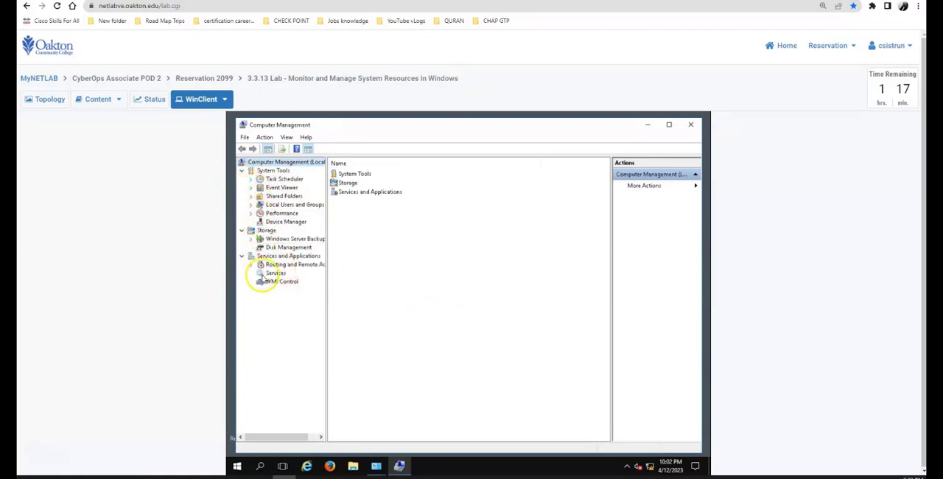
# Read instruction c on page 9, display the System log under Event Viewer's Windows Logs on WinClient, and check the guide's matching picture
pyautogui.click(98, 99)
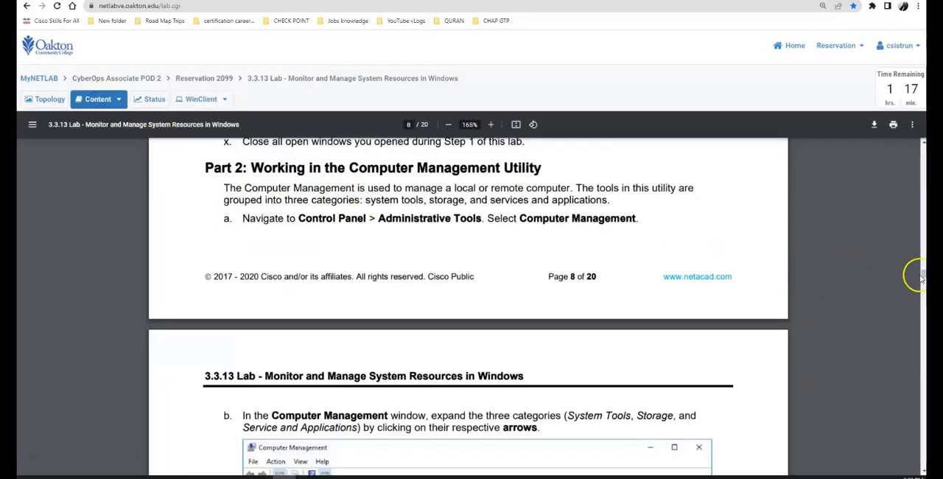
pyautogui.moveTo(921, 275); pyautogui.dragTo(921, 280)
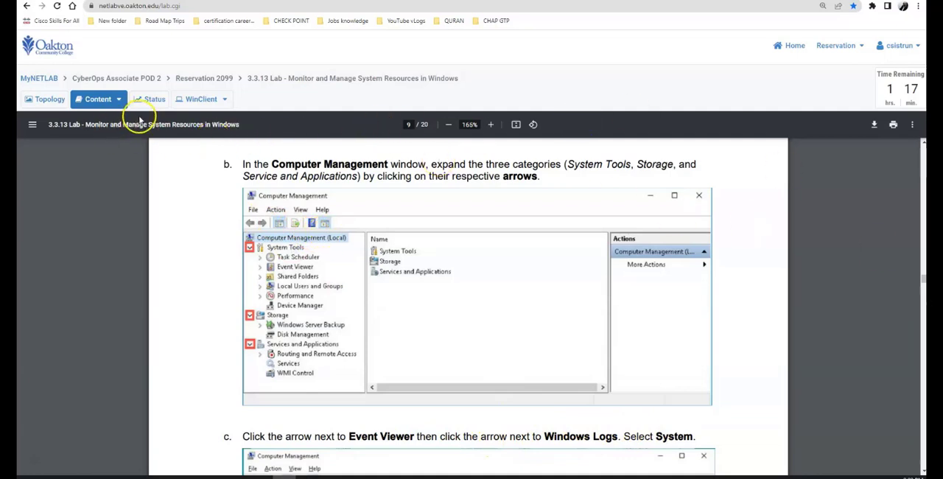
pyautogui.click(185, 99)
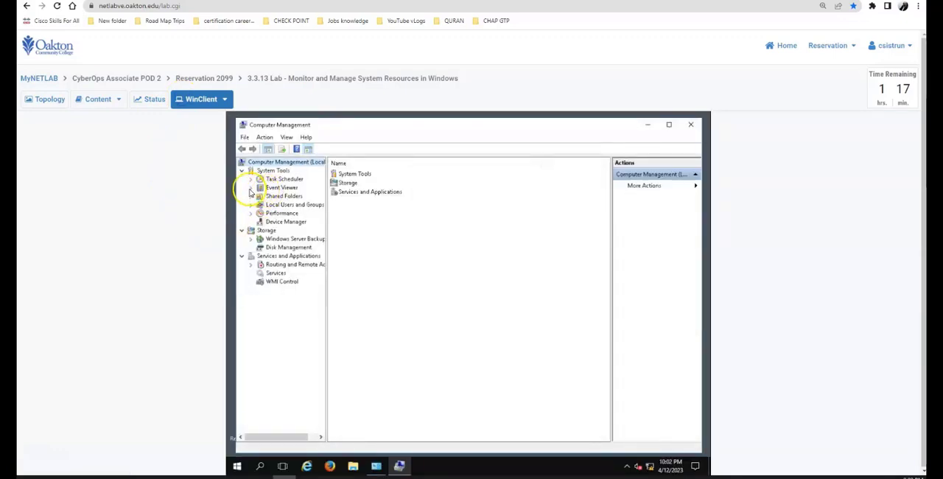
pyautogui.click(251, 187)
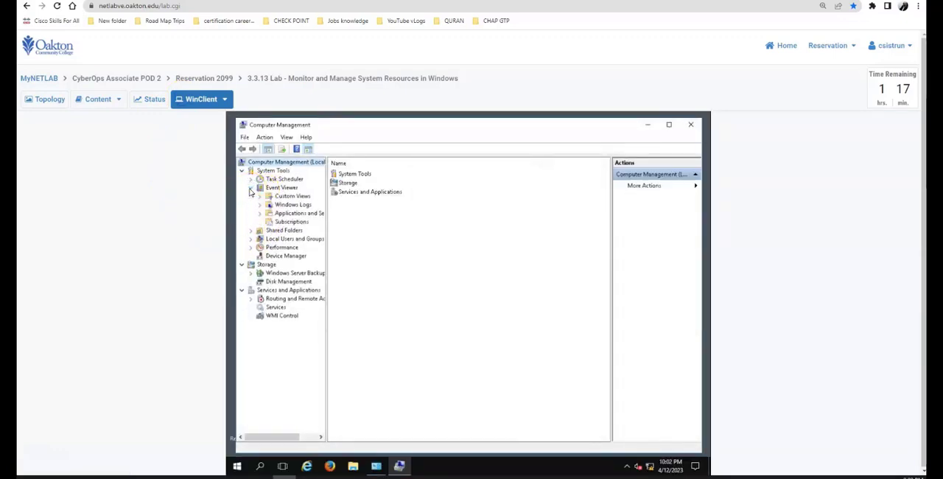
pyautogui.click(262, 205)
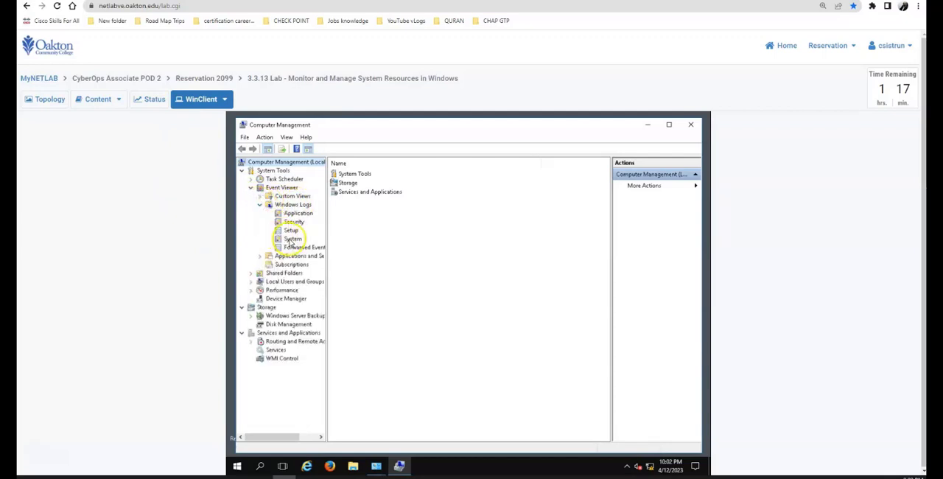
pyautogui.click(290, 240)
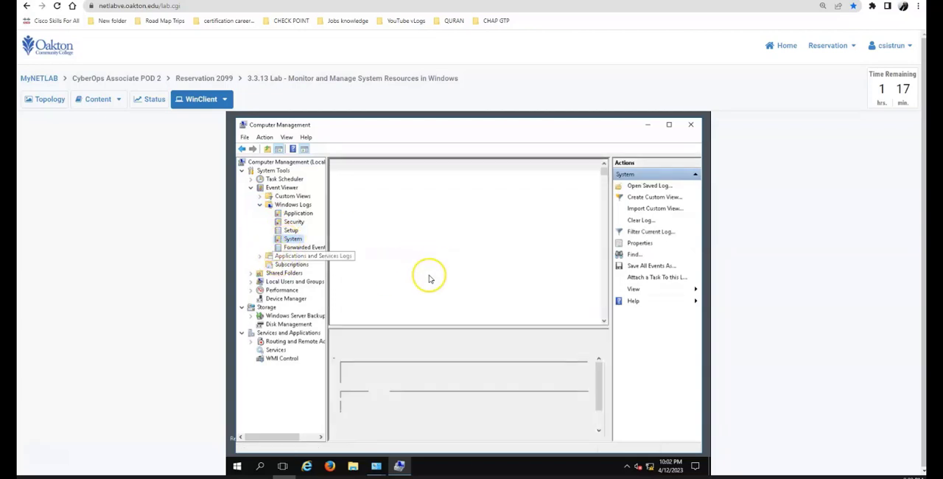
pyautogui.click(96, 100)
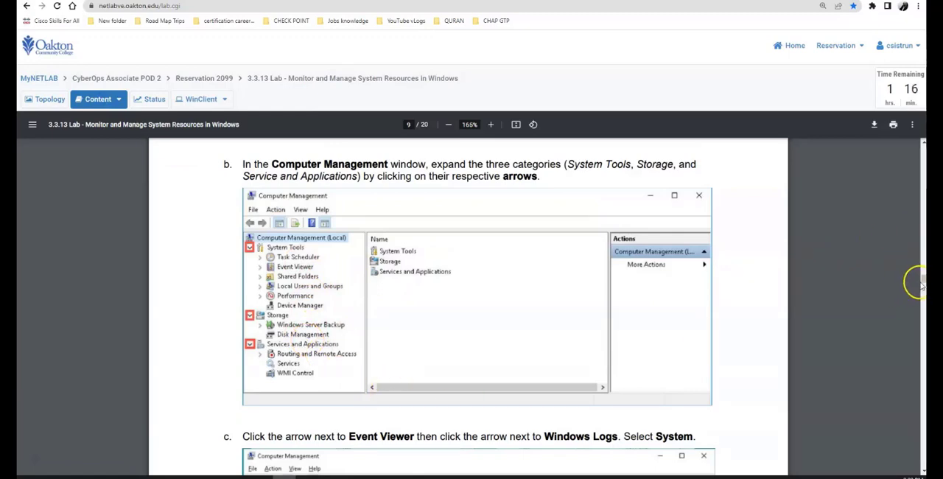
pyautogui.moveTo(923, 280); pyautogui.dragTo(924, 287)
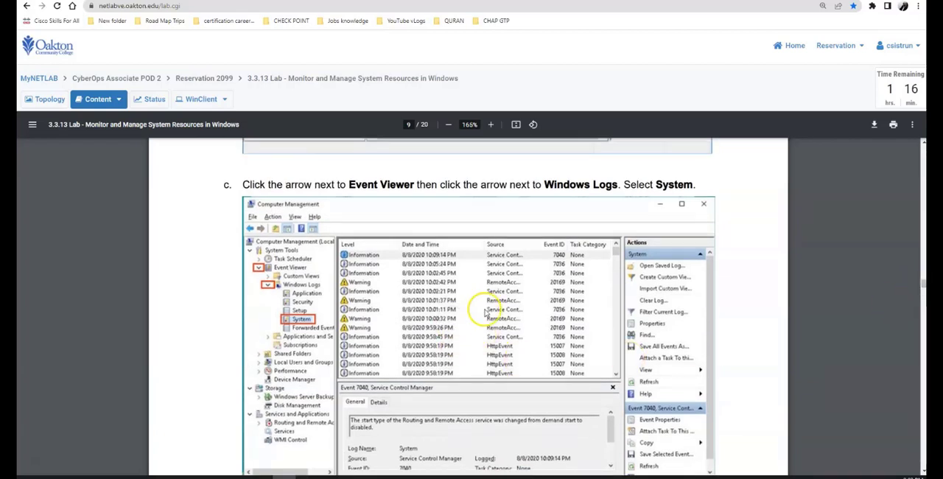
# Compare the System log on WinClient with the guide's picture and read instruction d with its Event Properties example on page 10
pyautogui.click(198, 100)
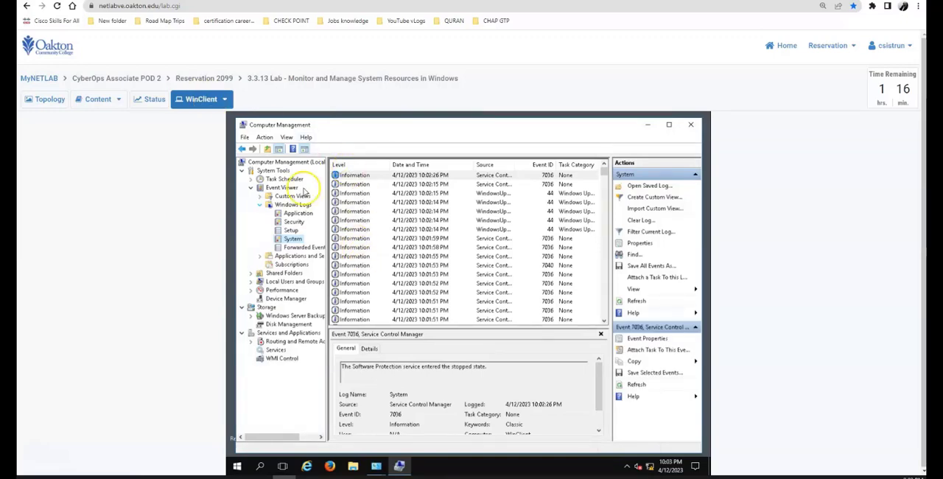
pyautogui.click(91, 103)
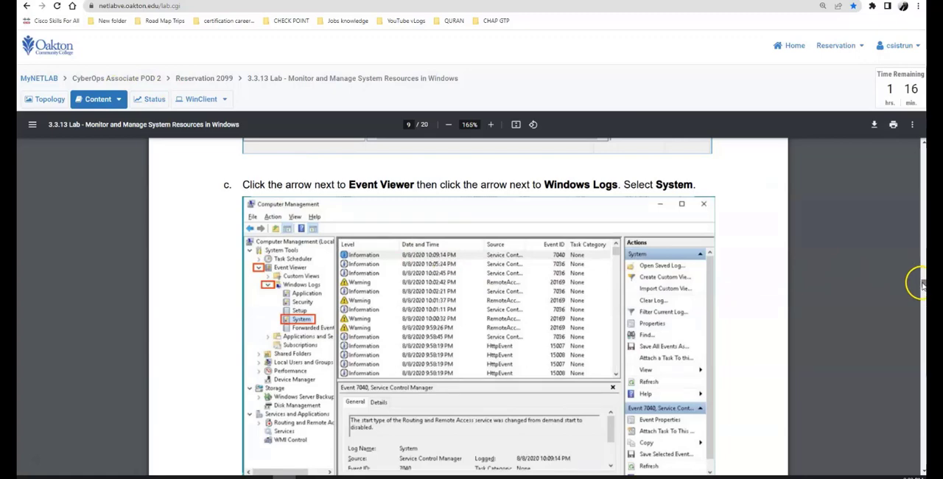
pyautogui.moveTo(917, 283); pyautogui.dragTo(921, 293)
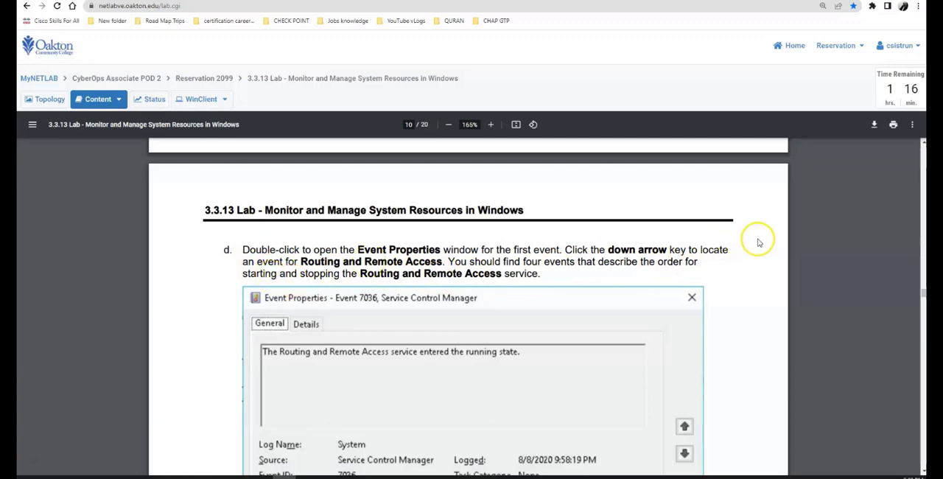
pyautogui.scroll(-4, 923, 292)
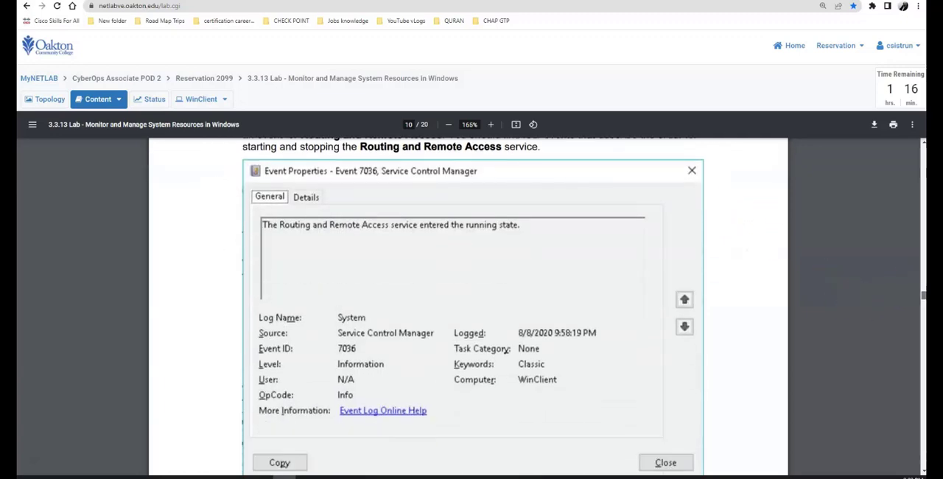
pyautogui.scroll(3, 924, 295)
pyautogui.scroll(-5, 923, 294)
pyautogui.scroll(3, 923, 295)
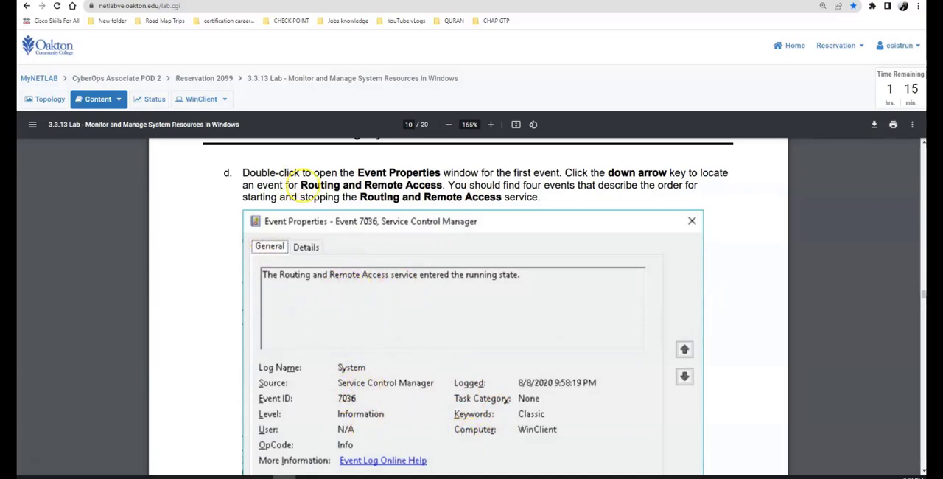
# Open the Event Properties window for the first System log event on WinClient and recheck instruction d in the guide
pyautogui.click(196, 99)
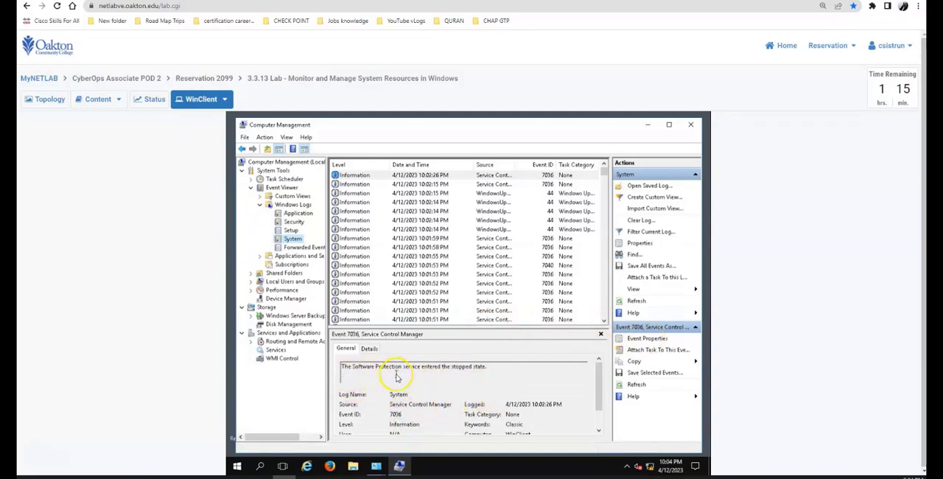
pyautogui.click(639, 340)
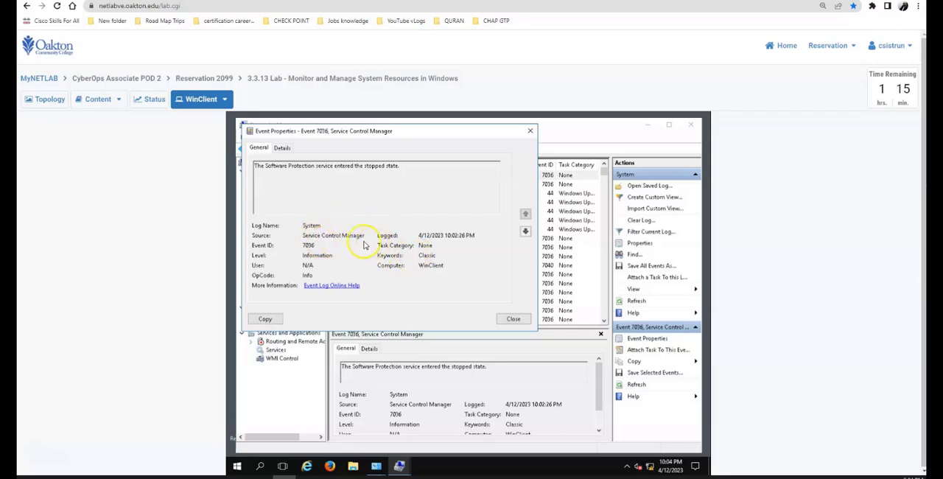
pyautogui.click(98, 99)
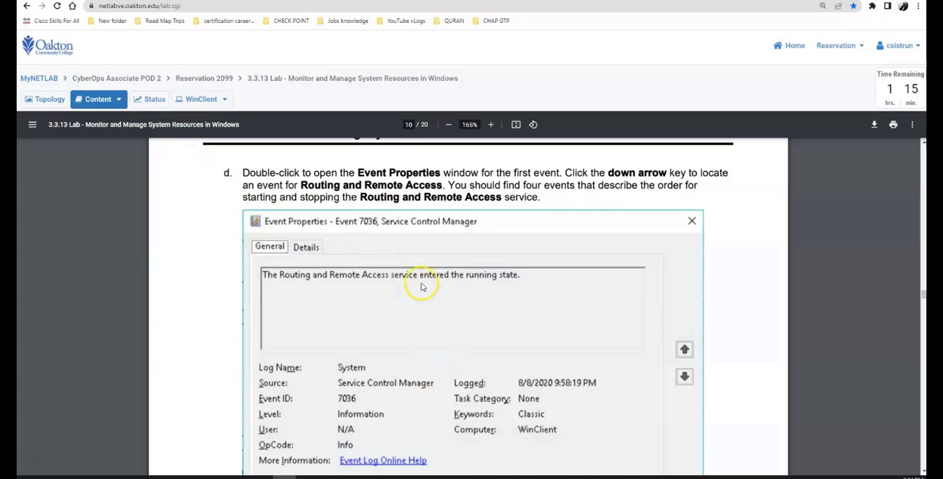
pyautogui.click(199, 102)
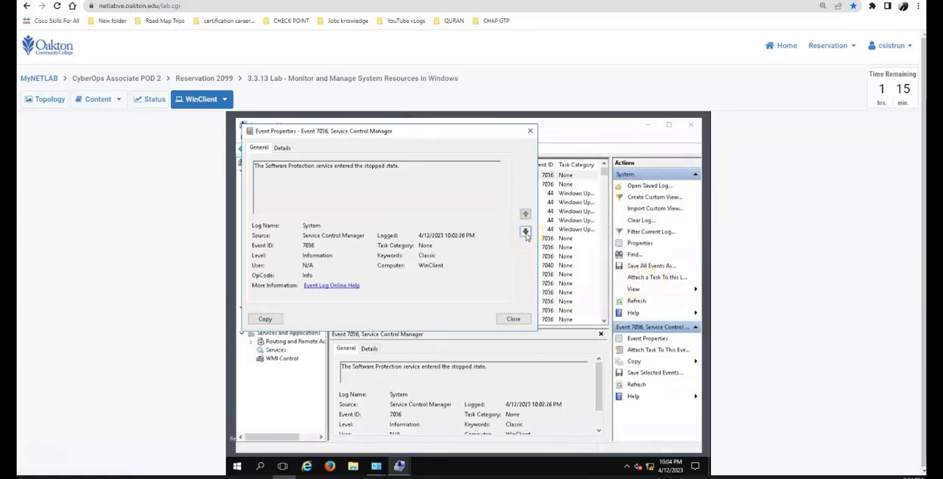
# Step down through the System log events in Event Properties, looking for Routing and Remote Access entries
pyautogui.click(525, 233)
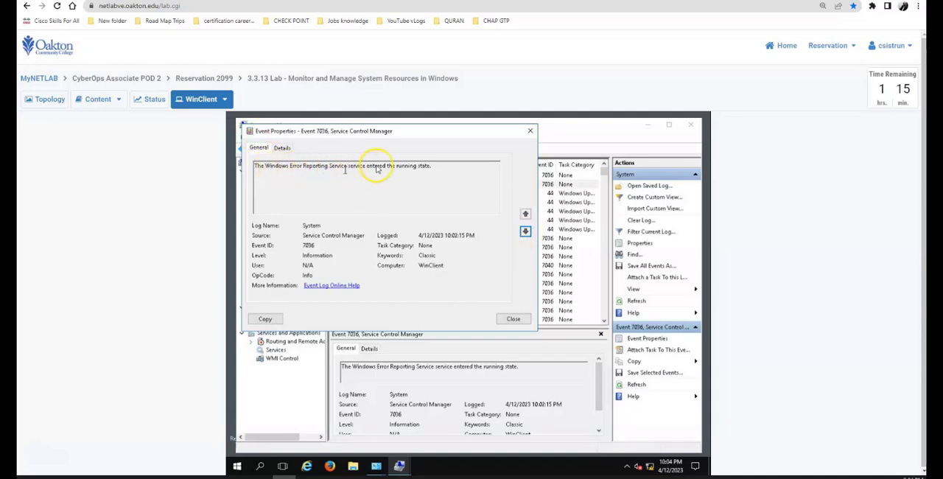
pyautogui.click(526, 233)
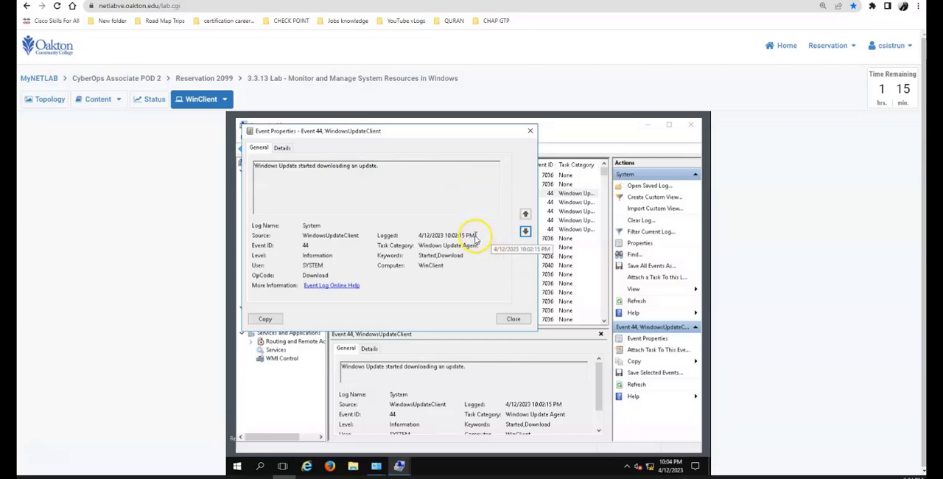
pyautogui.click(525, 233)
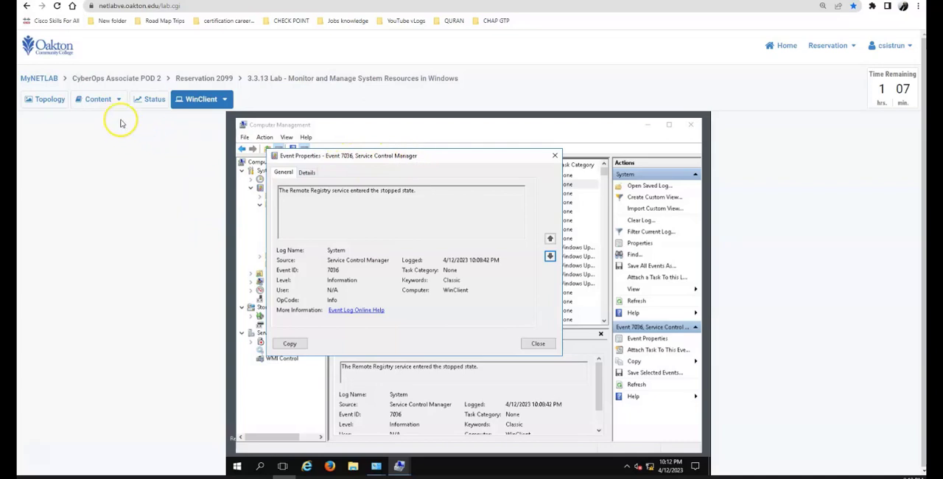
# Read the question about the four event descriptions, instruction e and the Part 3 introduction on page 10 of the guide
pyautogui.click(98, 99)
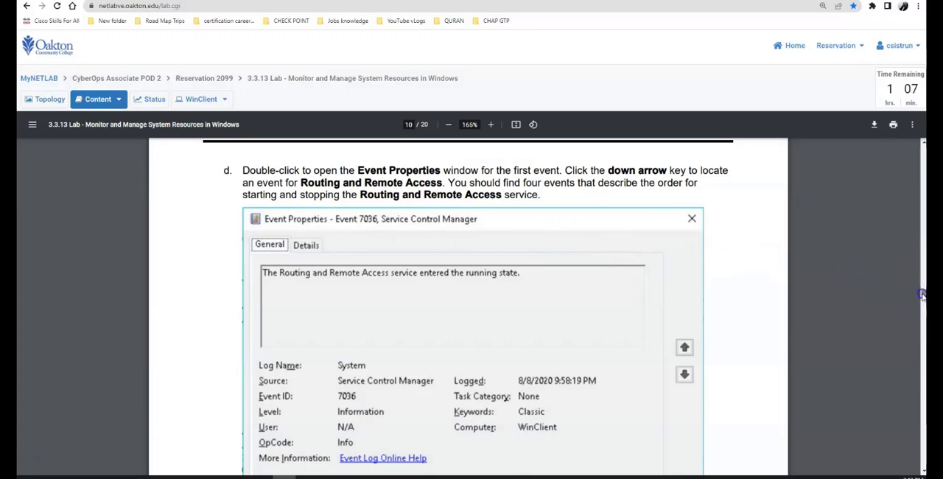
pyautogui.moveTo(921, 295); pyautogui.dragTo(916, 301)
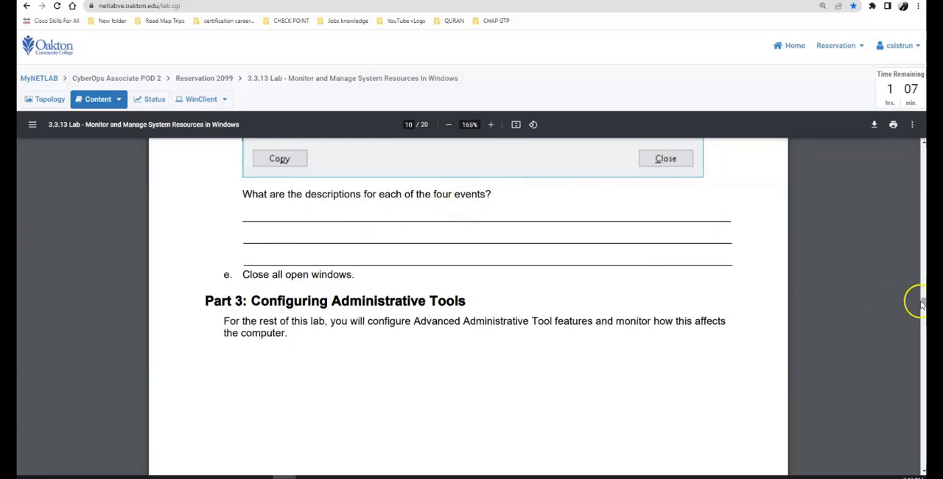
pyautogui.moveTo(922, 304); pyautogui.dragTo(922, 305)
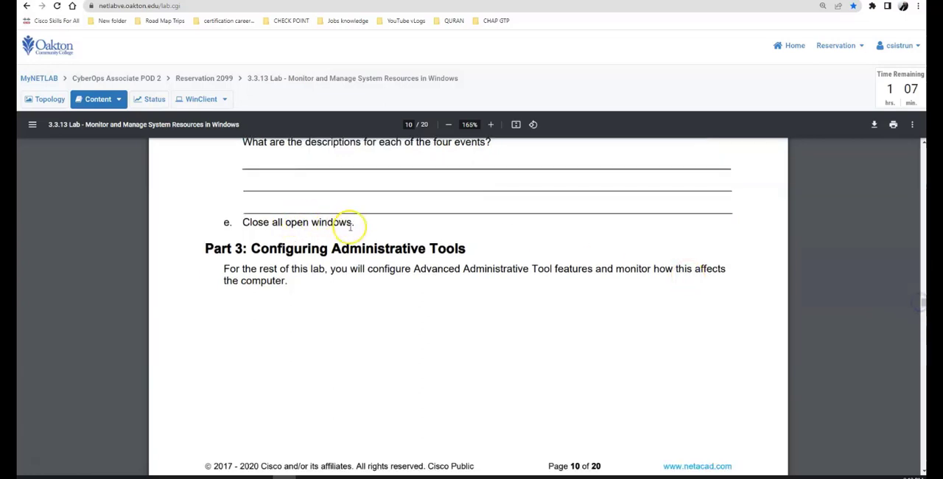